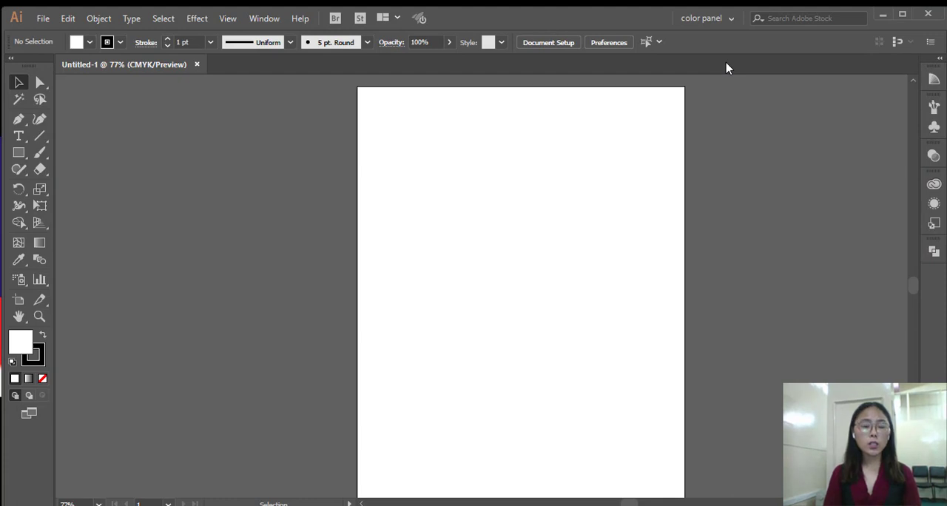
Fit the artboard to the view, display the Symbols panel and select the flower symbol.
key(ctrl+0)
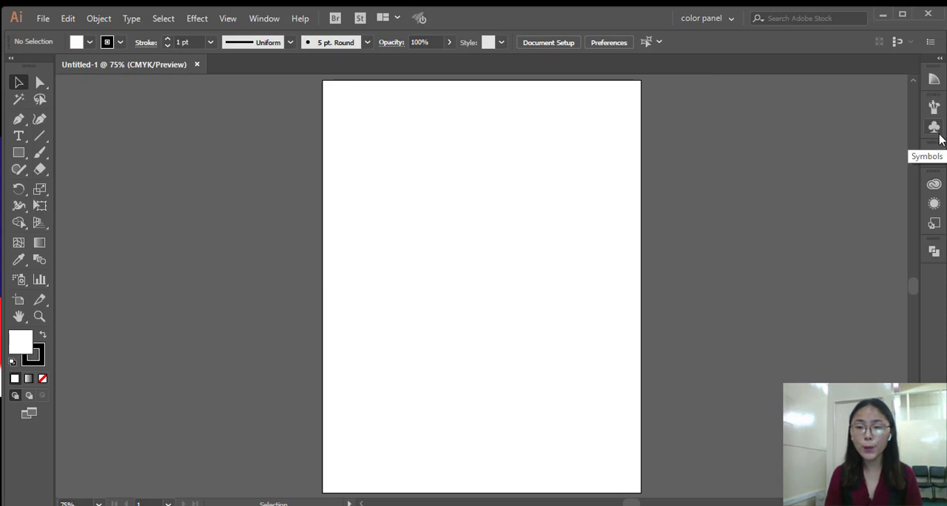
click(936, 130)
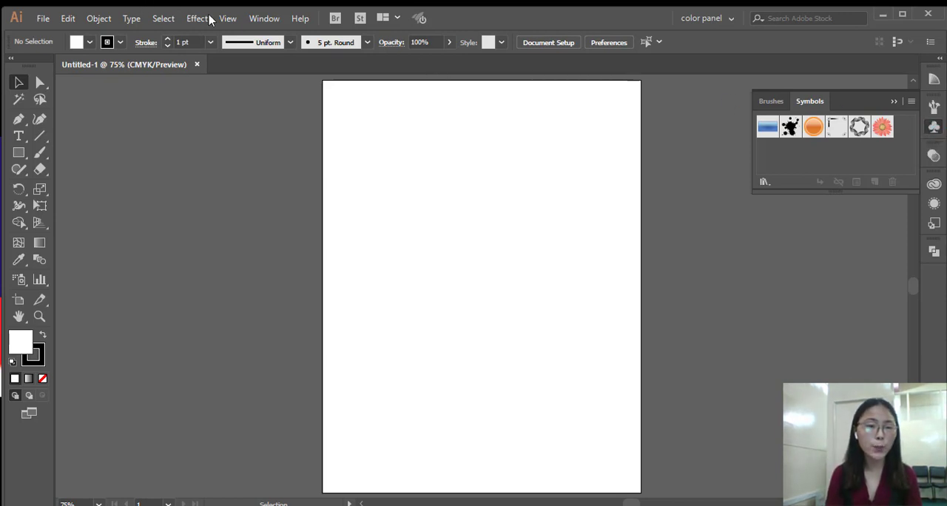
click(265, 20)
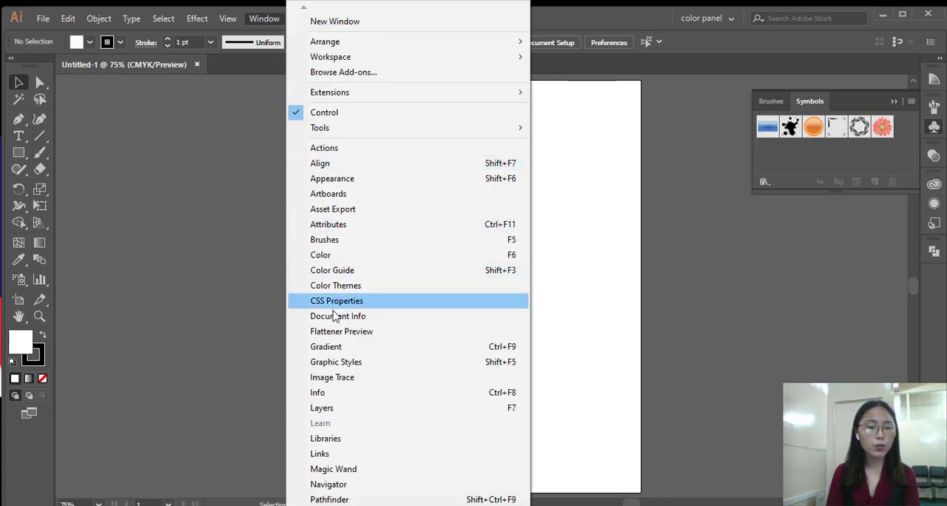
mouse_move(408, 505)
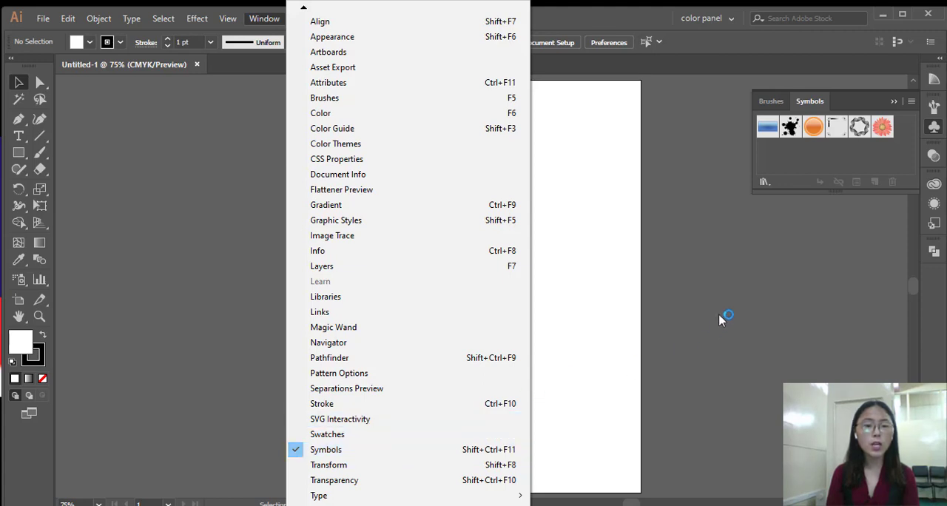
click(879, 129)
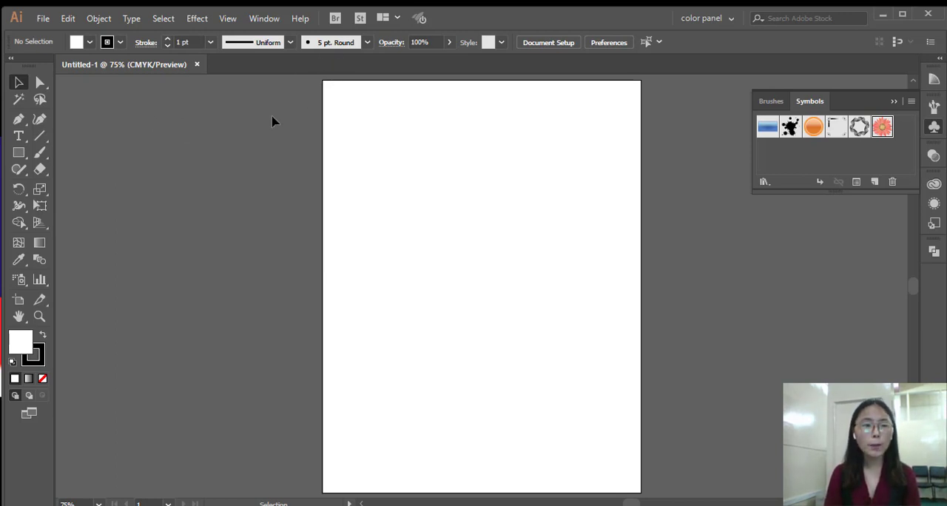
Draw a circle about 0.93 in wide with the Ellipse tool in the upper half of the artboard.
click(23, 155)
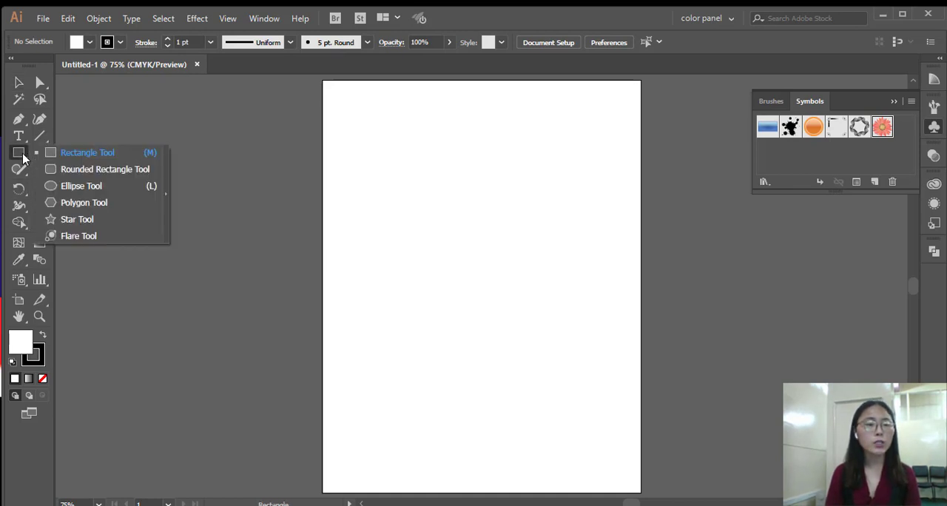
click(91, 186)
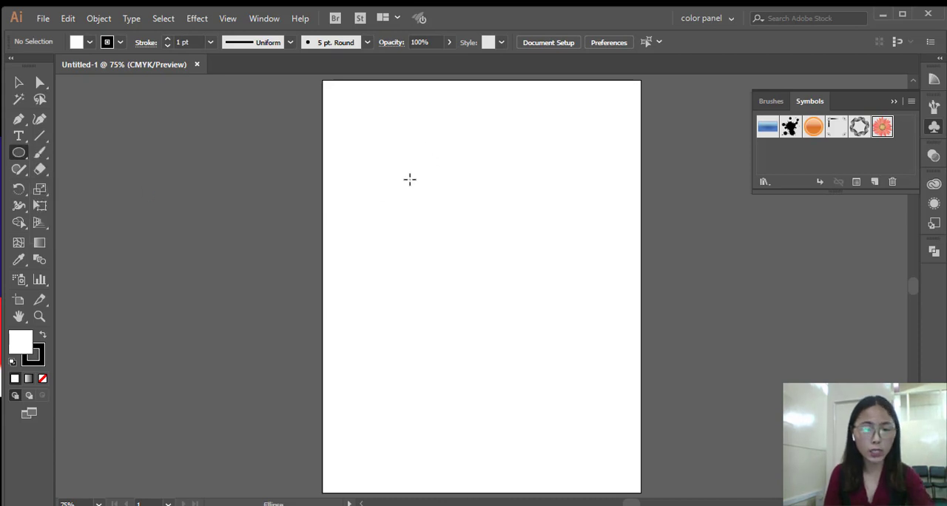
drag(410, 179, 428, 215)
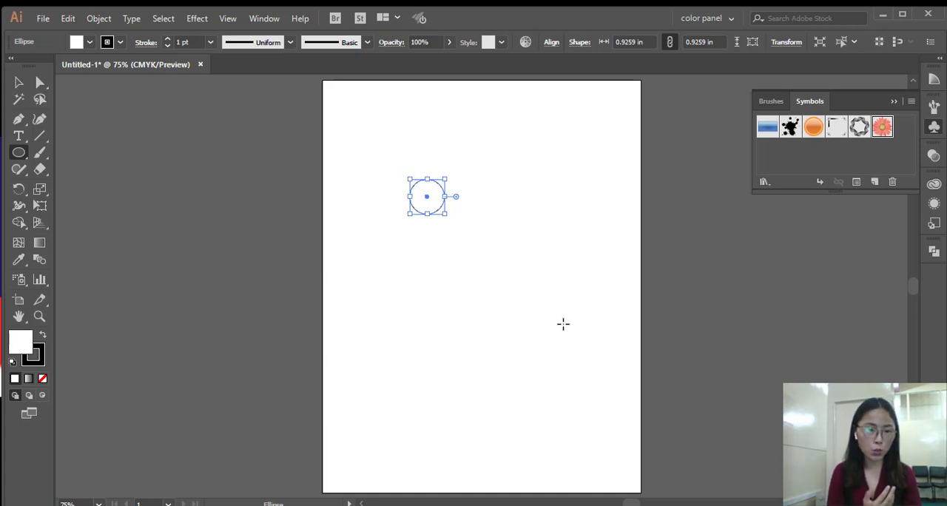
Open the Gradient panel and fill the circle with the linear white-to-black gradient.
click(264, 19)
scroll(302, 185, down, 1)
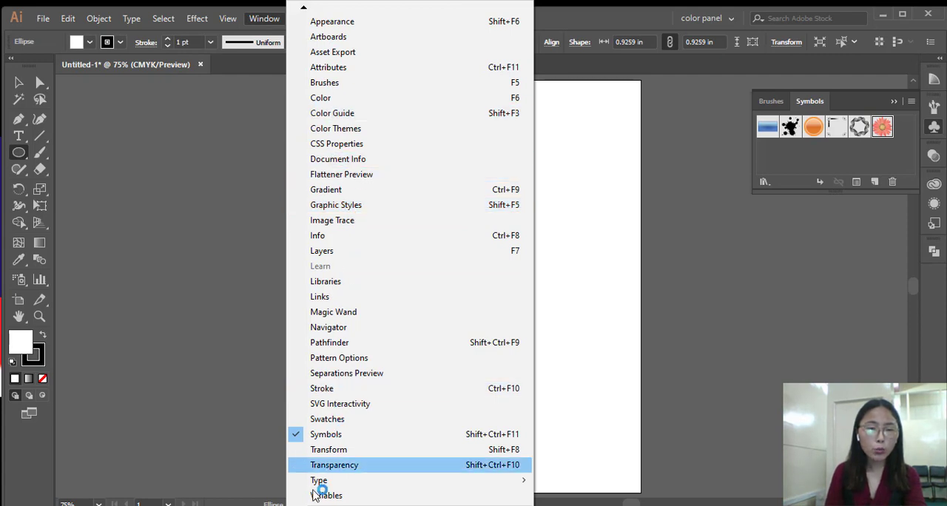
scroll(410, 262, down, 6)
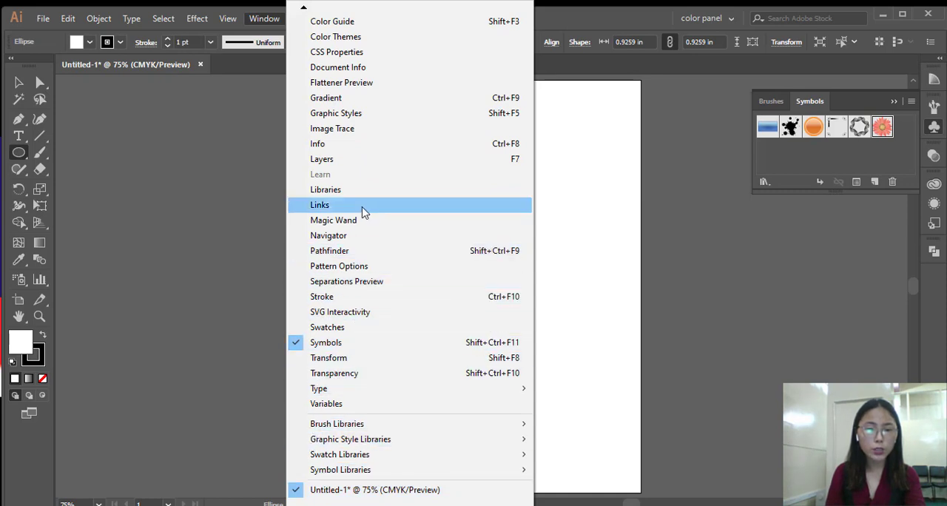
click(352, 106)
click(611, 252)
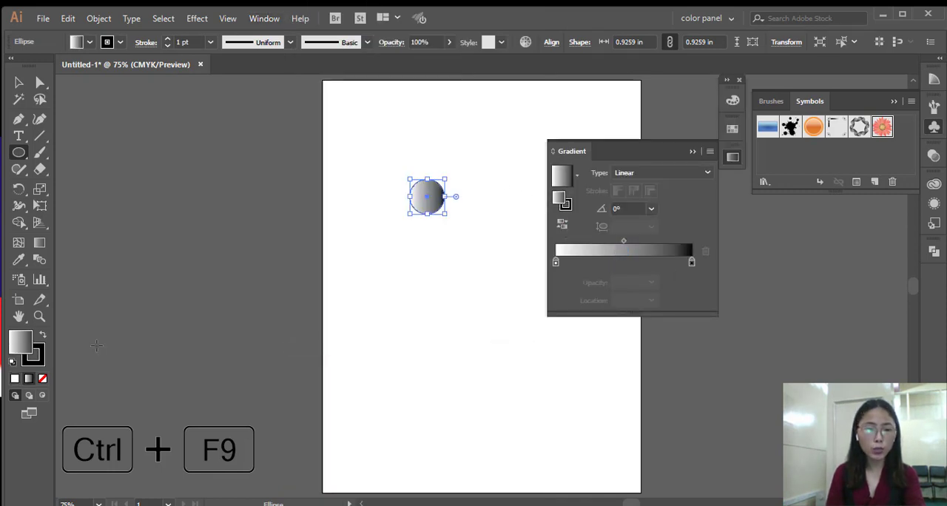
Remove the circle's stroke and make its fill active again.
click(42, 358)
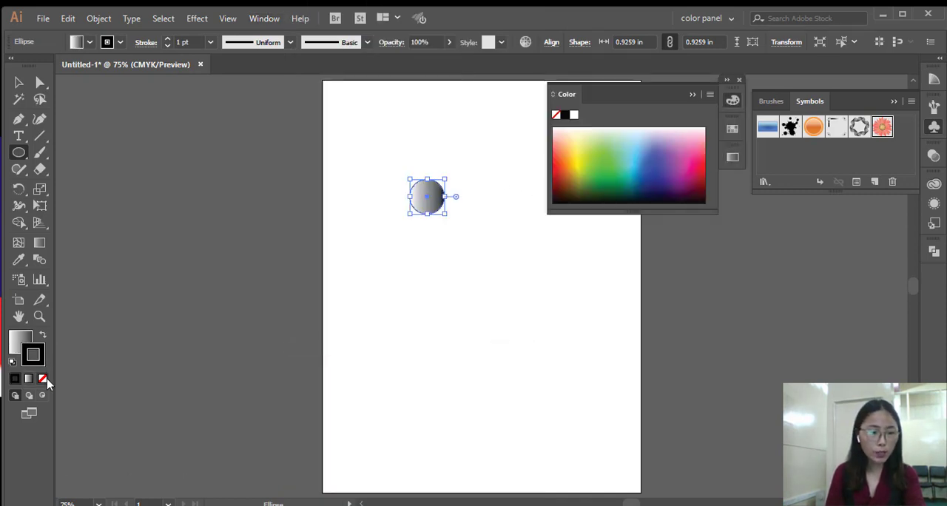
click(42, 379)
click(28, 341)
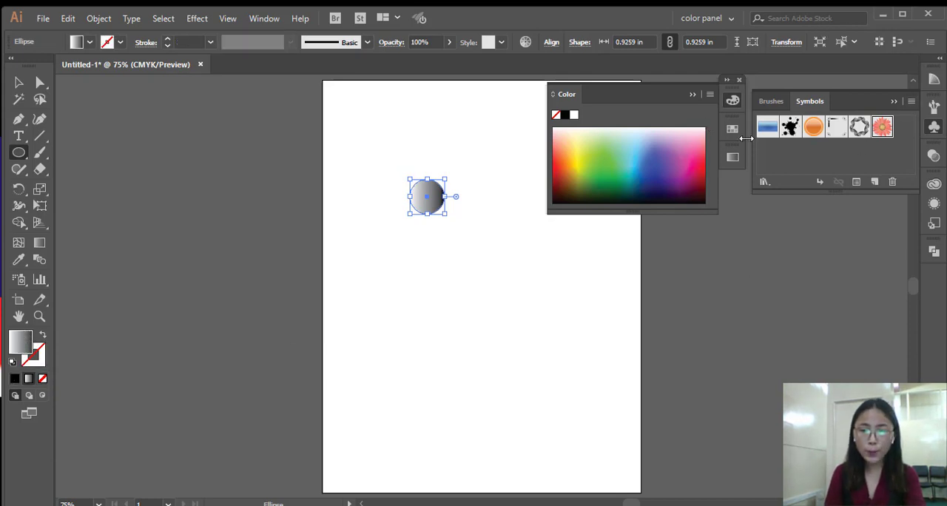
Change the circle's gradient type to Radial and detach the Gradient panel from its dock.
click(734, 157)
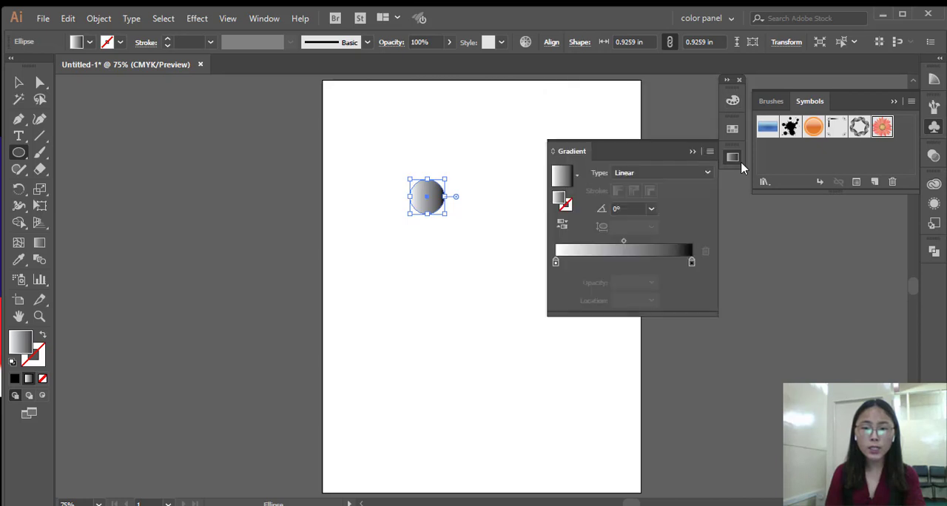
click(702, 172)
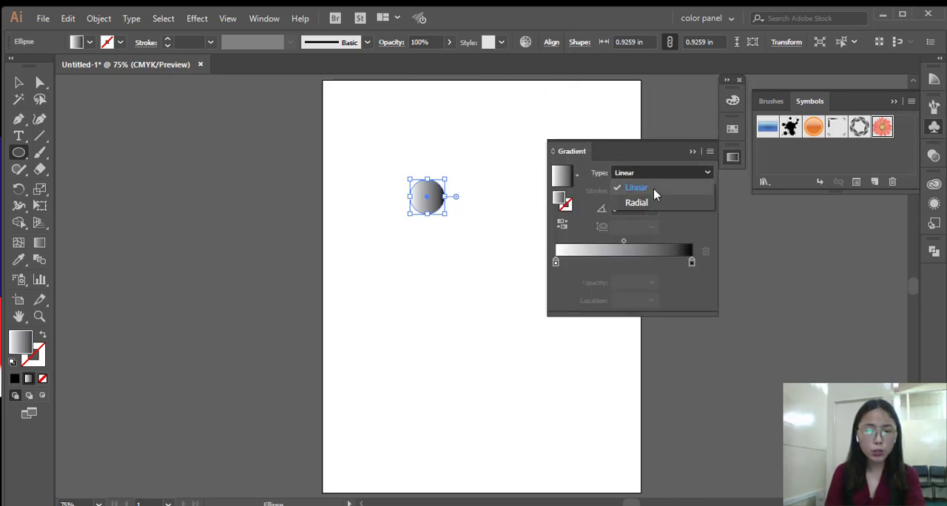
click(636, 202)
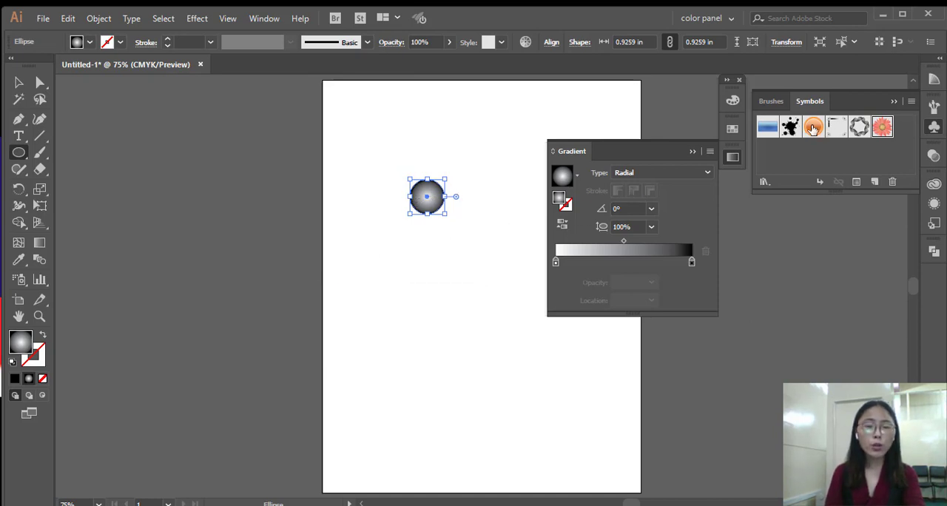
mouse_move(668, 154)
mouse_down()
mouse_move(755, 202)
mouse_move(852, 205)
mouse_up()
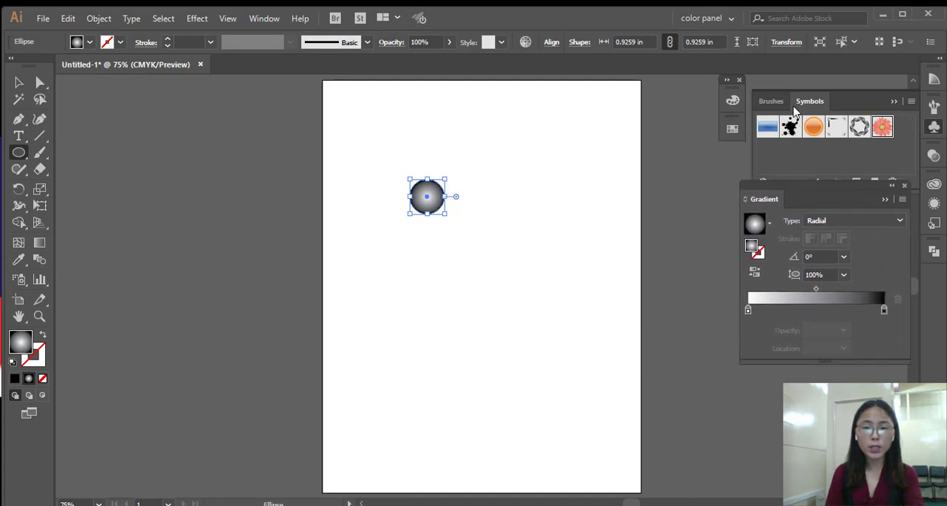
Apply the Orange, Yellow gradient swatch to the circle and set its type to Radial.
click(732, 130)
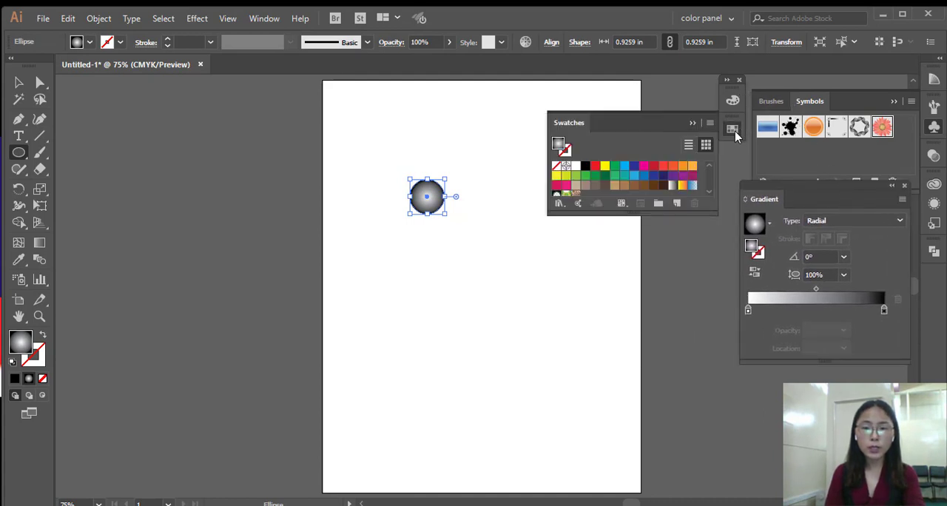
click(682, 185)
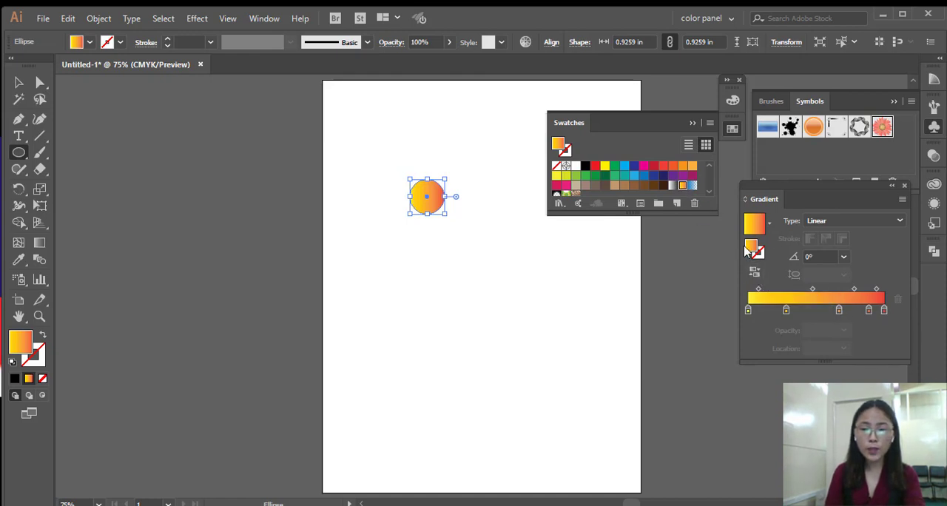
click(836, 222)
click(842, 256)
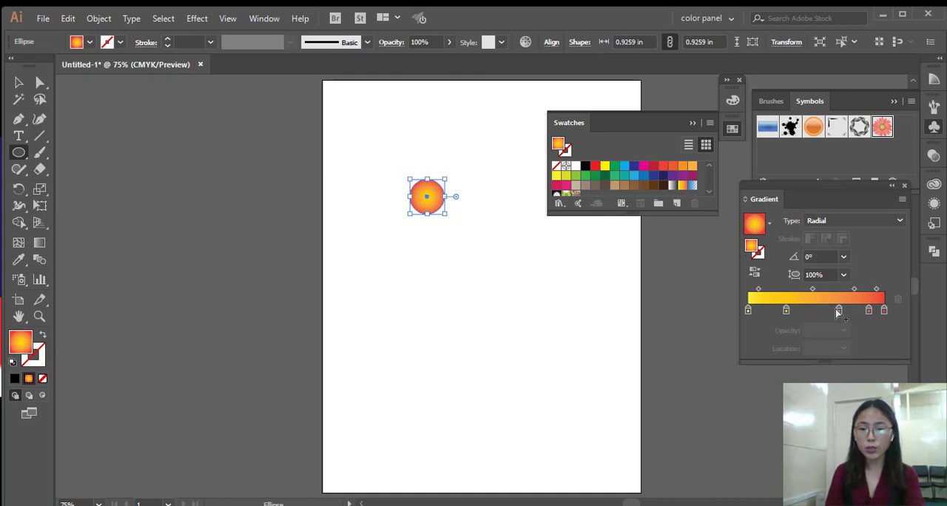
Remove the gradient's middle orange stop and move the stops on either side of it to about 15% and 85%.
drag(840, 311, 832, 328)
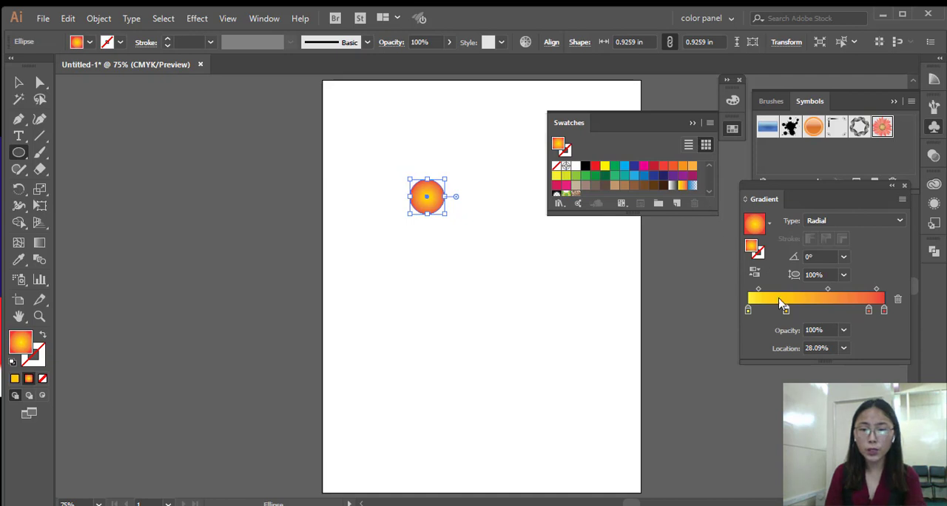
drag(785, 311, 770, 313)
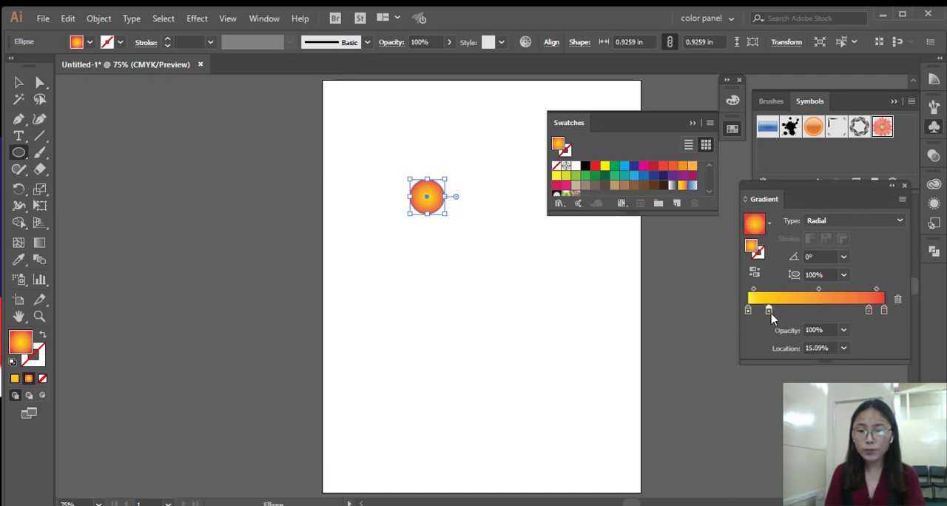
mouse_move(868, 311)
mouse_down()
mouse_move(825, 314)
mouse_move(863, 311)
mouse_up()
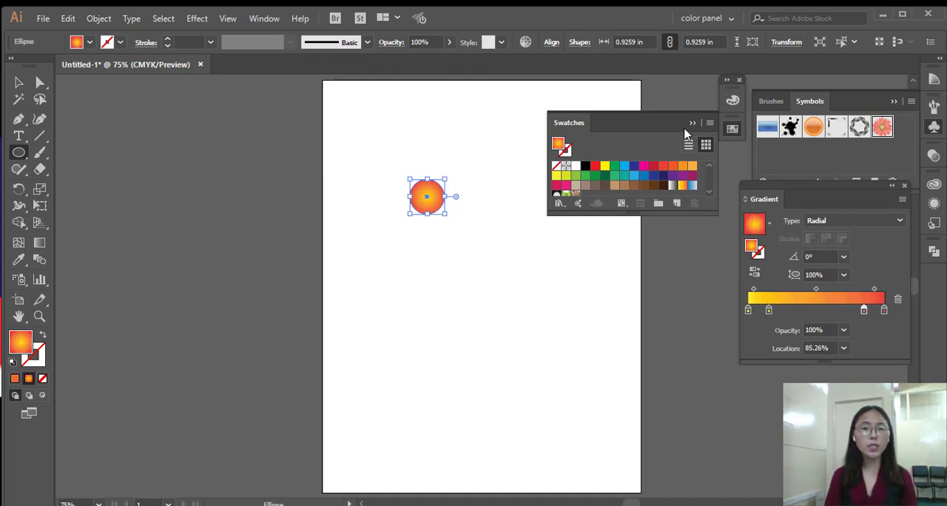
Collapse the Swatches and Gradient panels and shift the circle slightly up and to the right on the artboard.
click(692, 125)
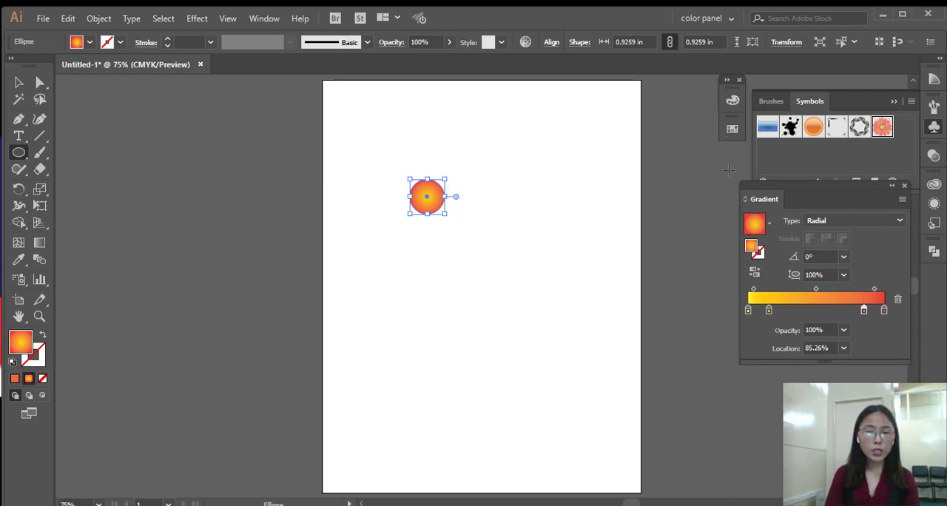
click(892, 186)
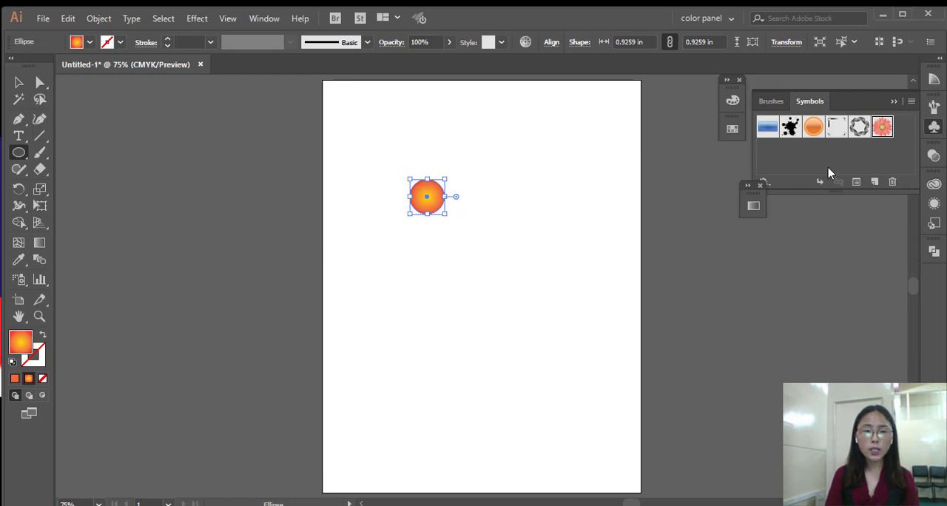
click(18, 82)
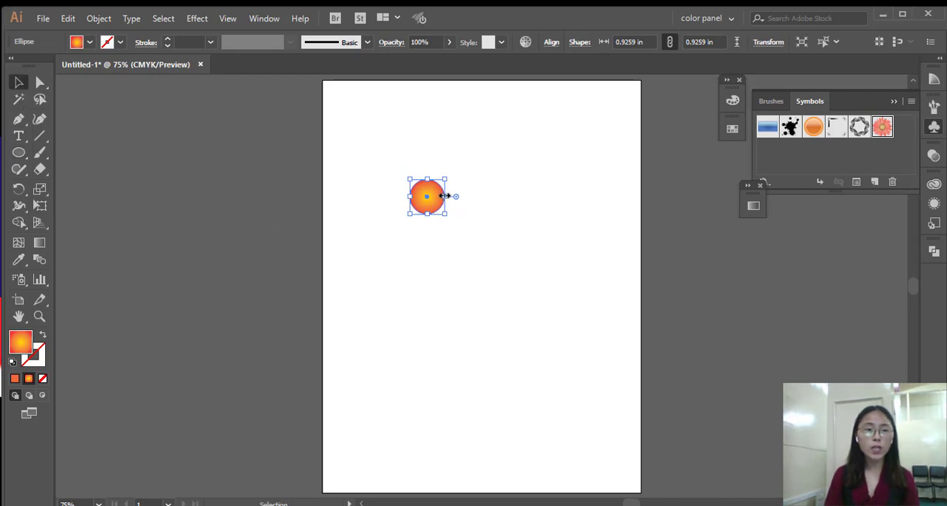
drag(427, 199, 779, 156)
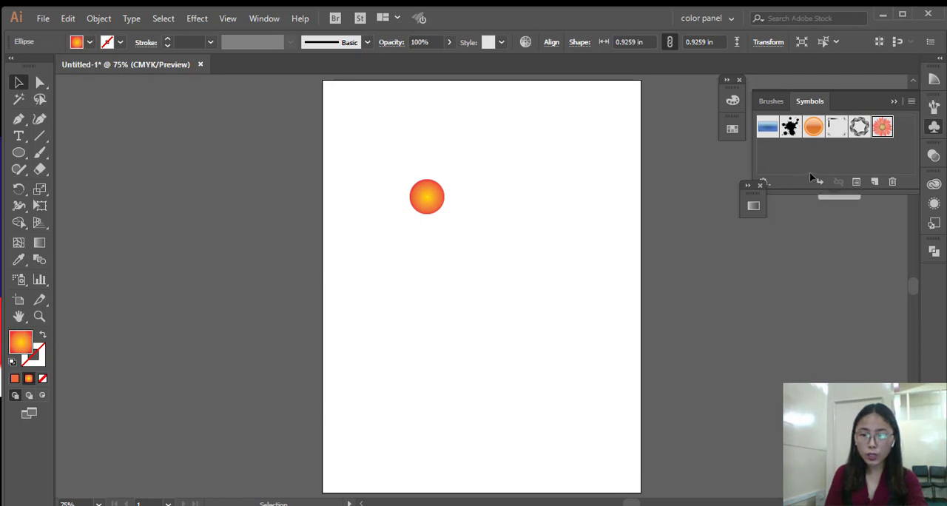
drag(423, 201, 430, 193)
Add the gradient circle to the Symbols panel as a dynamic Movie Clip symbol named "circle".
click(848, 154)
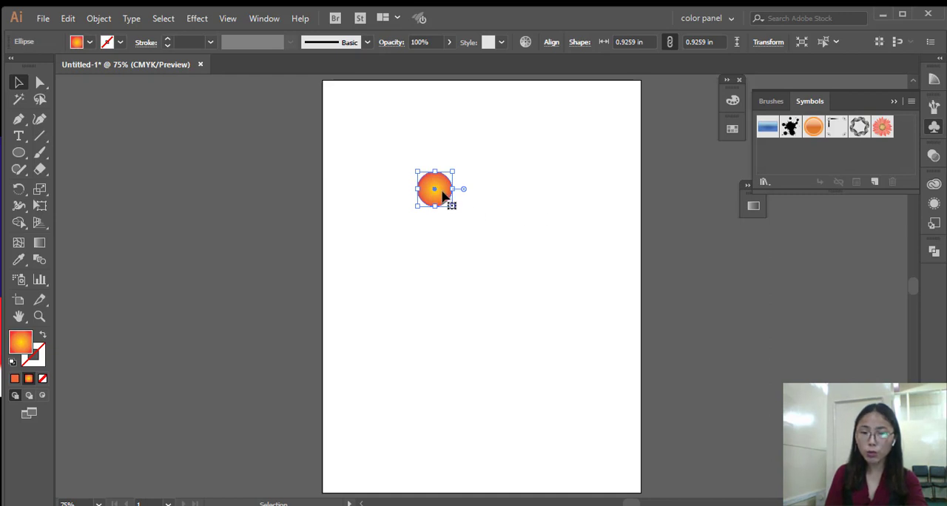
drag(446, 194, 787, 161)
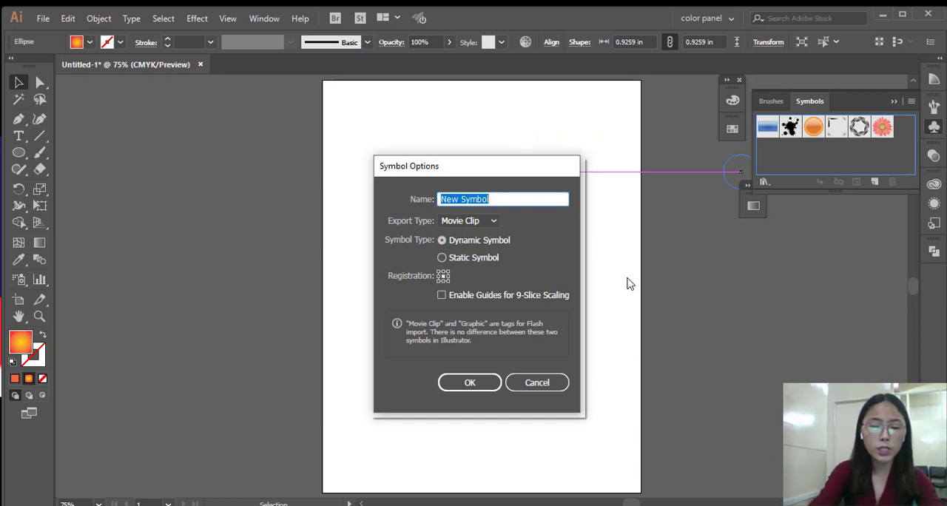
text(circle)
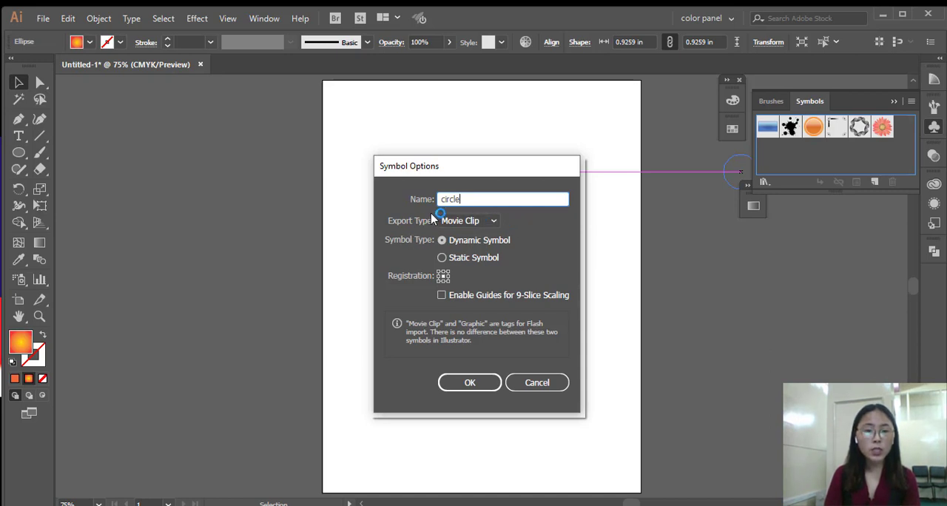
click(493, 223)
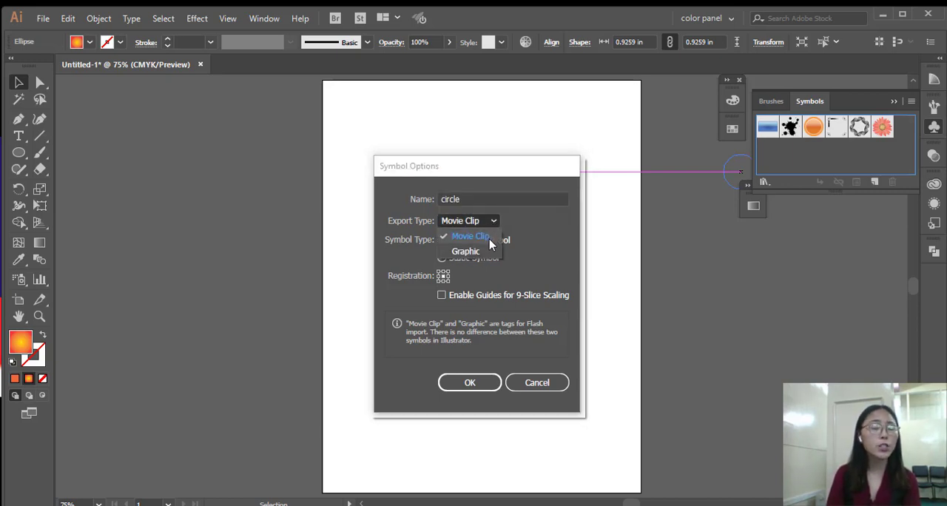
click(491, 239)
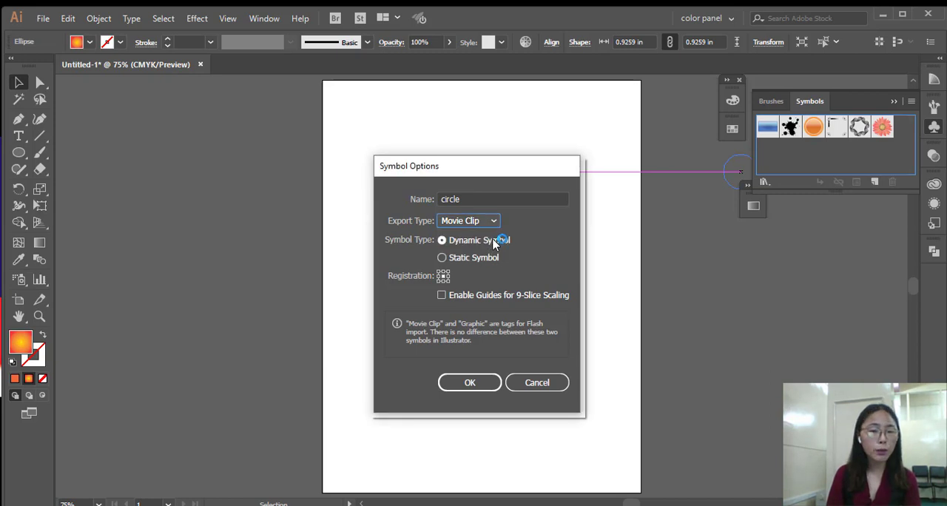
click(493, 222)
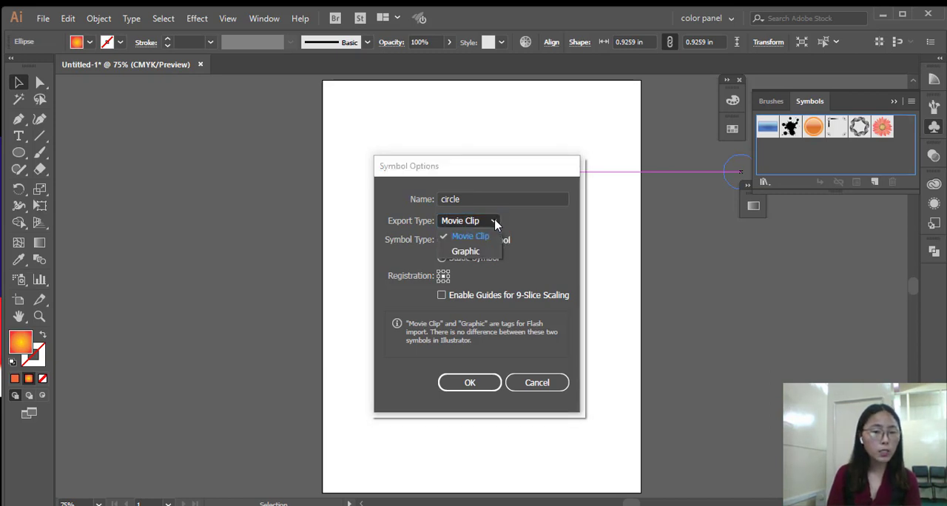
click(493, 236)
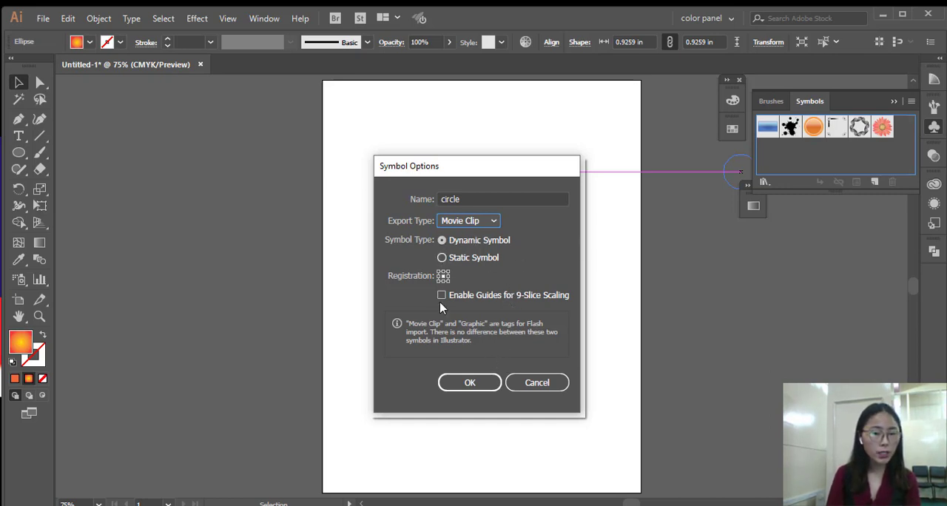
click(466, 382)
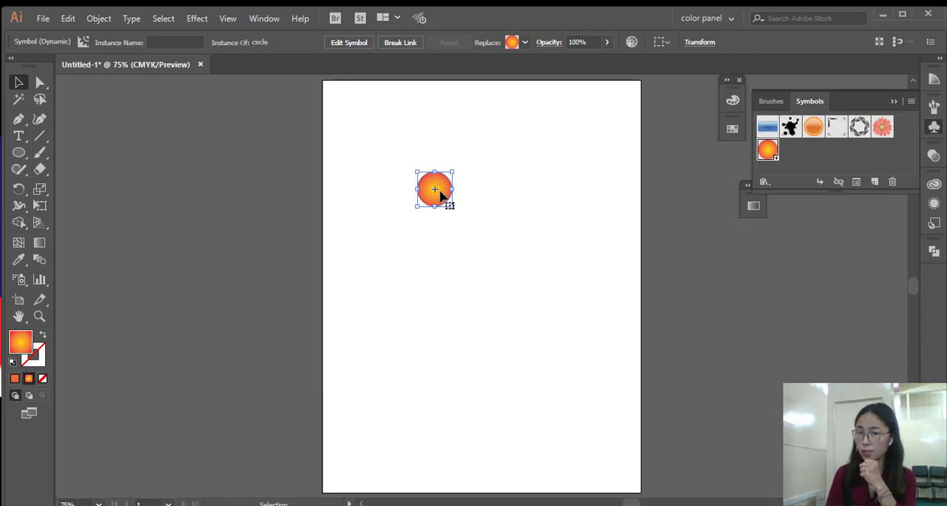
Delete the circle instance from the artboard and draw a five-pointed star in the page's upper area.
key(Delete)
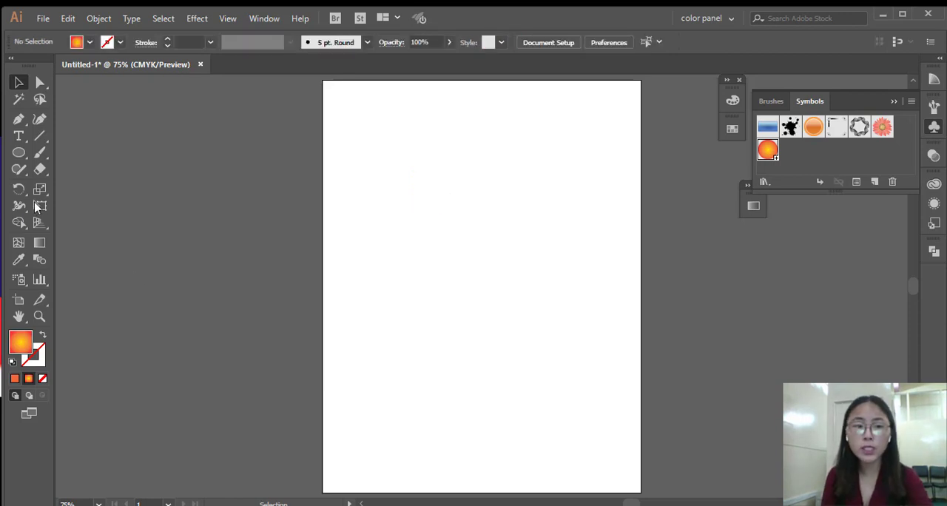
click(19, 152)
click(59, 223)
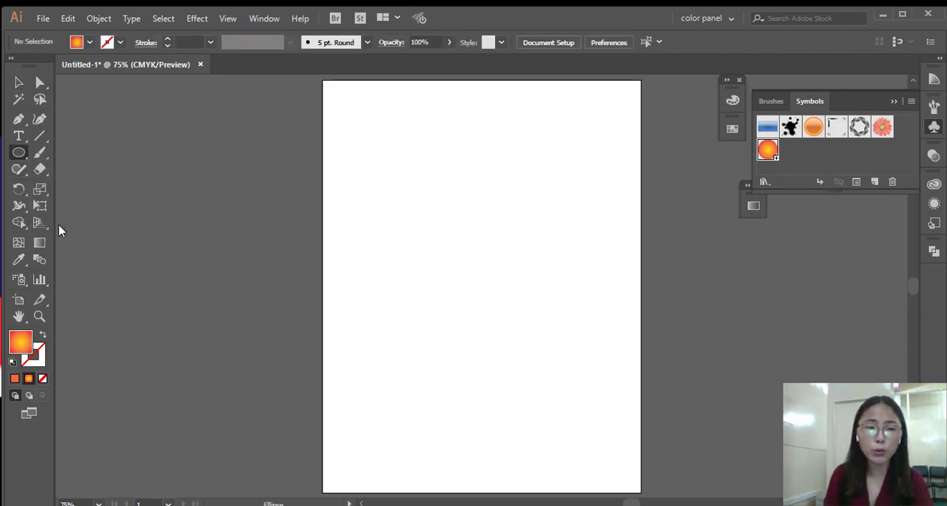
mouse_move(412, 167)
mouse_down()
mouse_move(433, 211)
mouse_move(425, 187)
mouse_up()
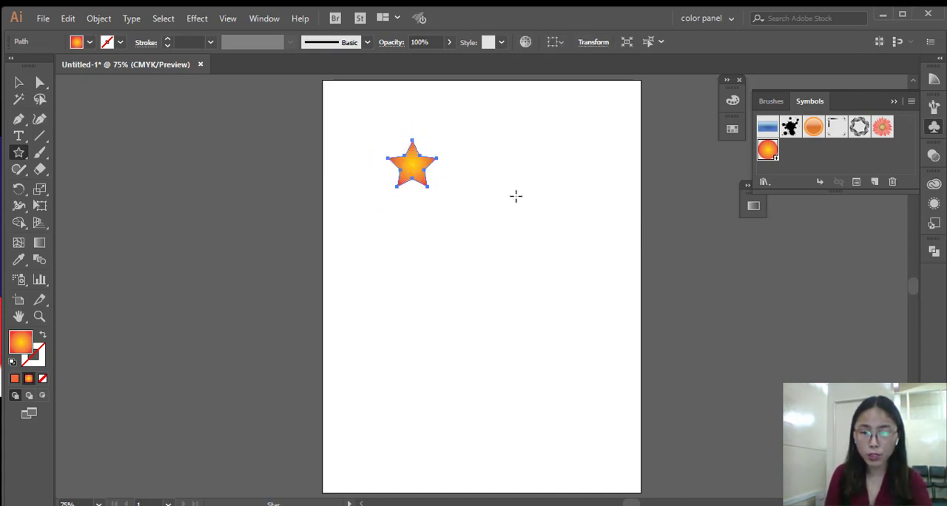
Reverse the star's radial gradient and flip it back to its original direction.
click(752, 206)
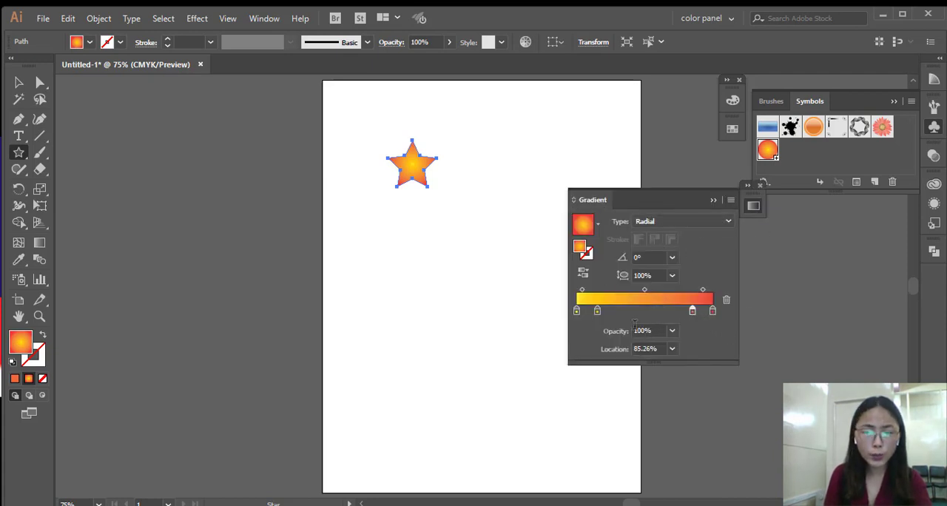
click(582, 273)
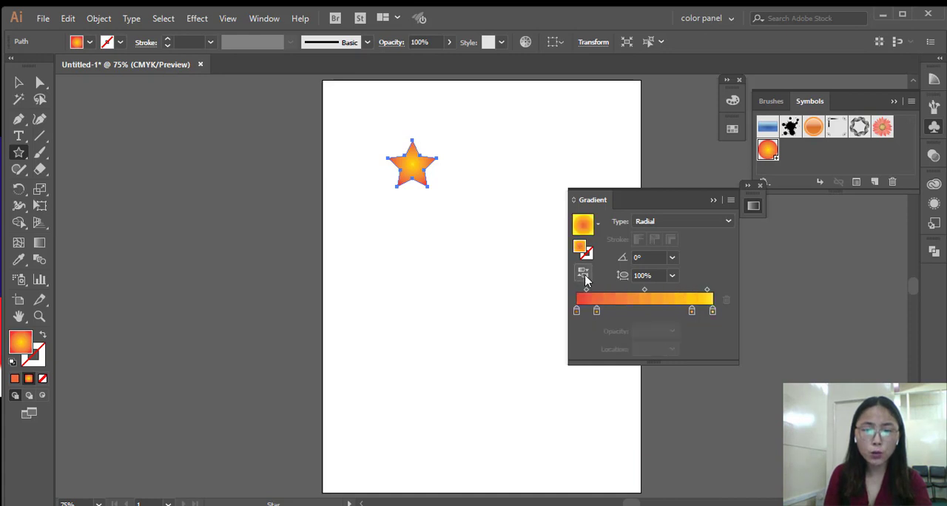
click(584, 272)
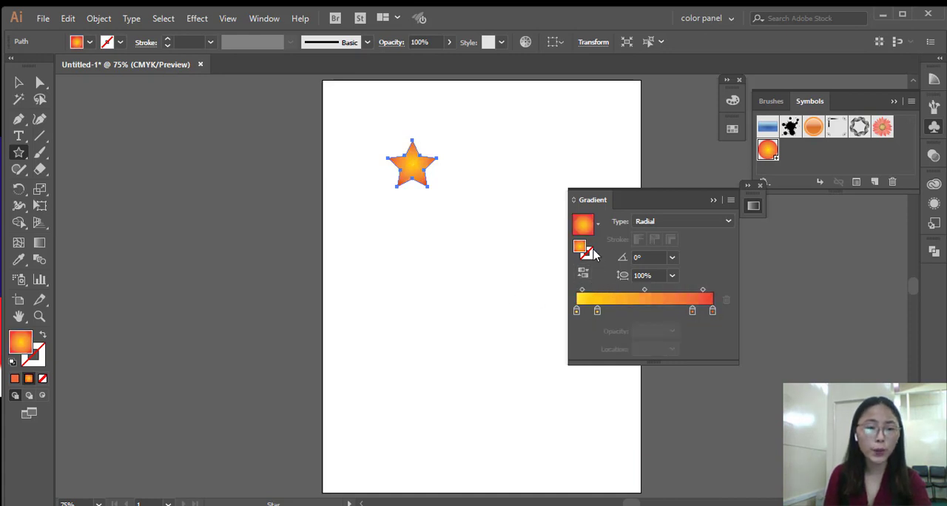
Apply the white-to-black gradient swatch to the star as a Radial gradient, and collapse the Gradient and Swatches panels.
click(732, 129)
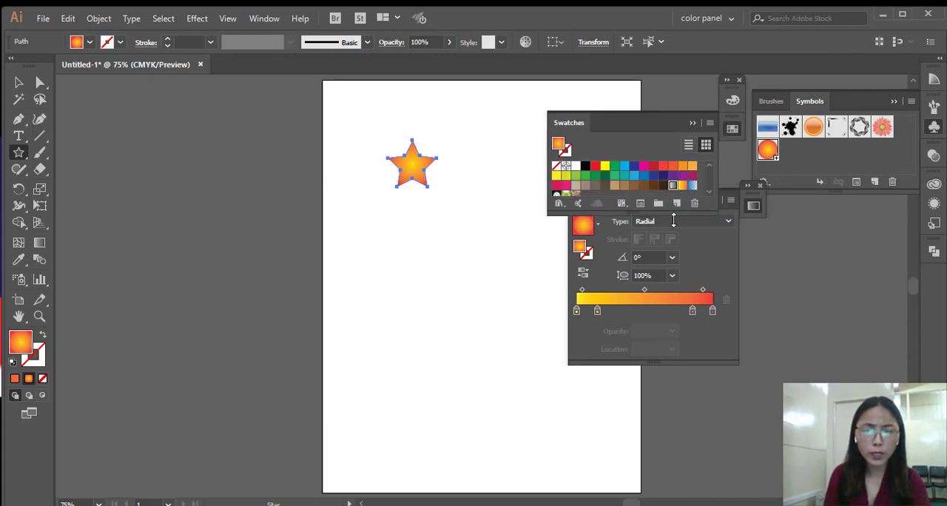
click(715, 223)
click(689, 252)
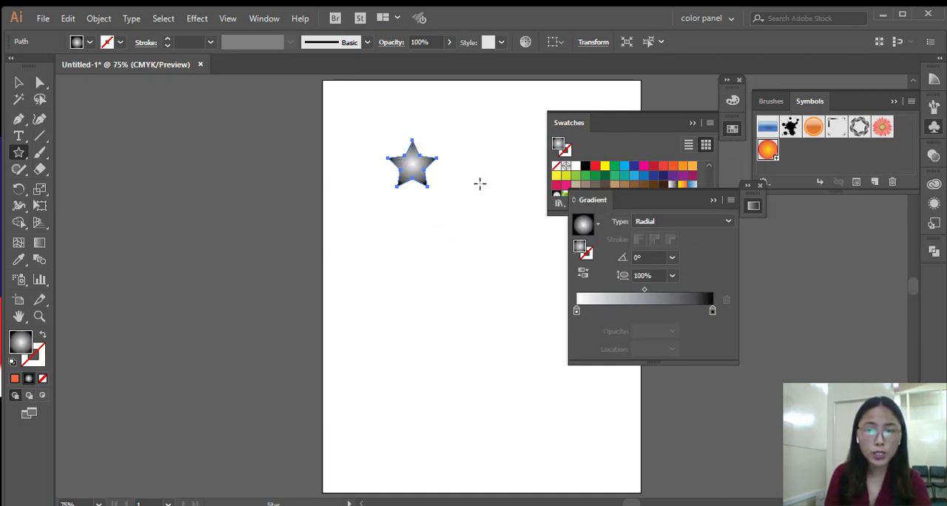
click(714, 200)
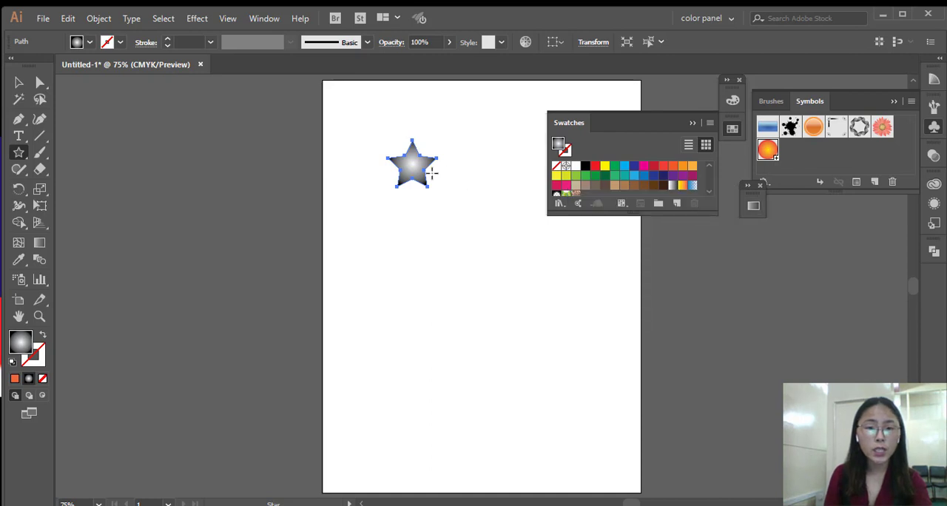
click(691, 123)
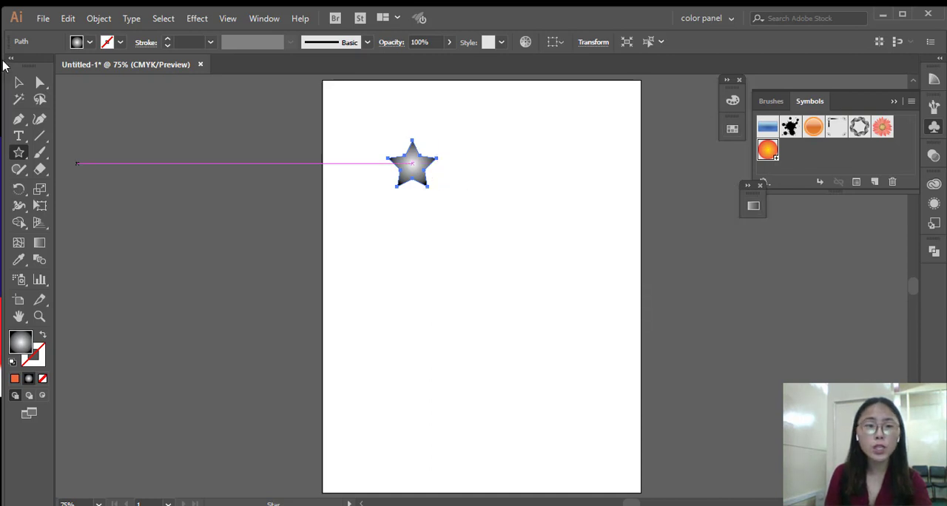
Add the star to the Symbols panel as a dynamic Movie Clip symbol named "star" and delete the original from the artboard.
click(19, 82)
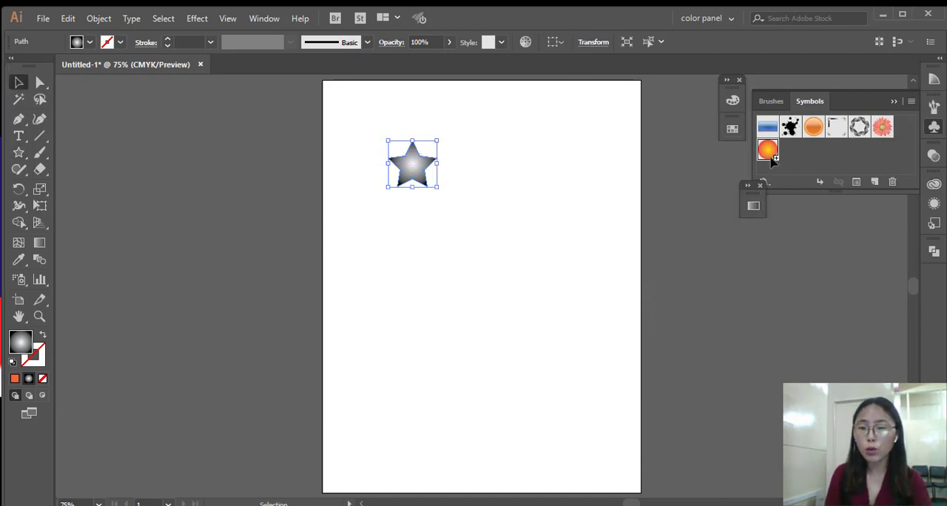
click(885, 162)
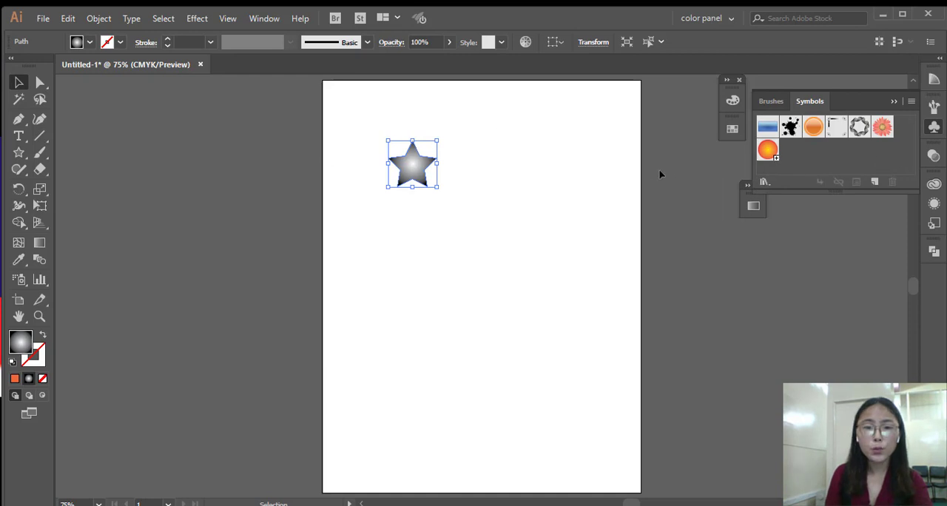
drag(661, 175, 801, 168)
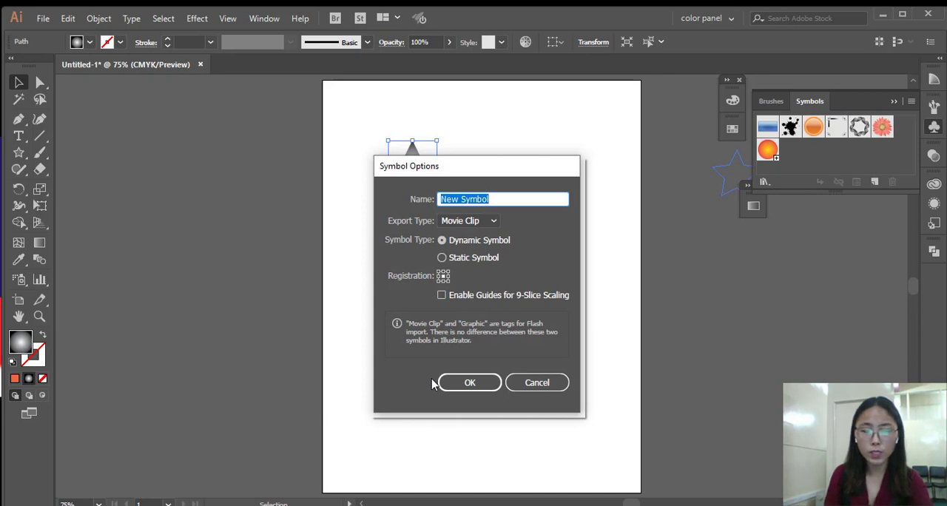
text(star)
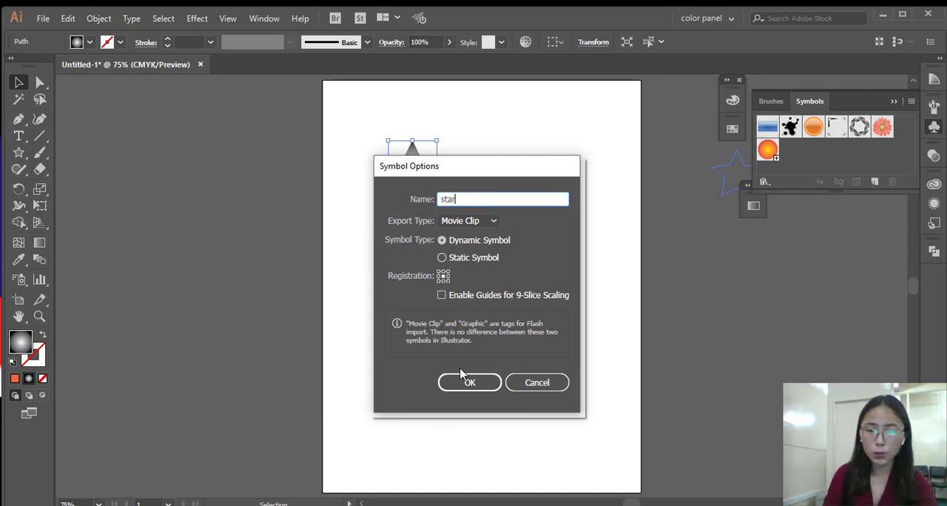
click(466, 382)
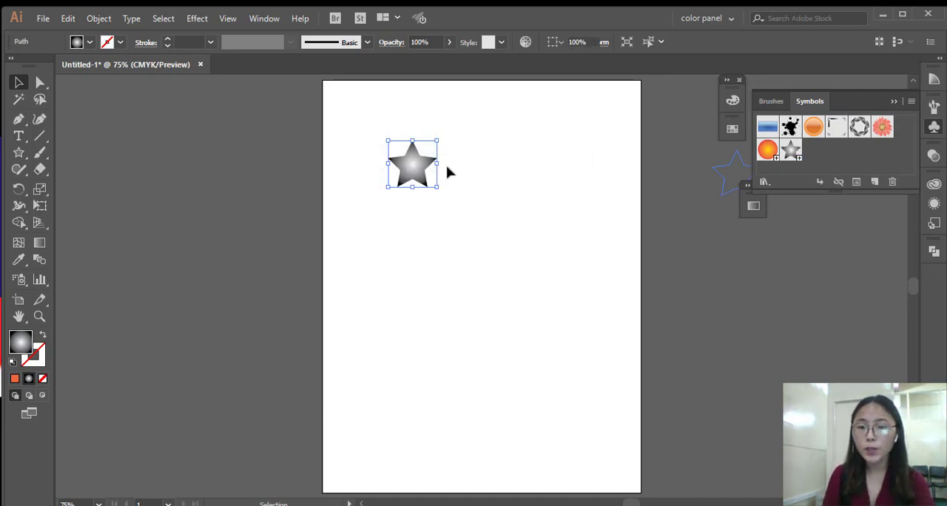
key(Delete)
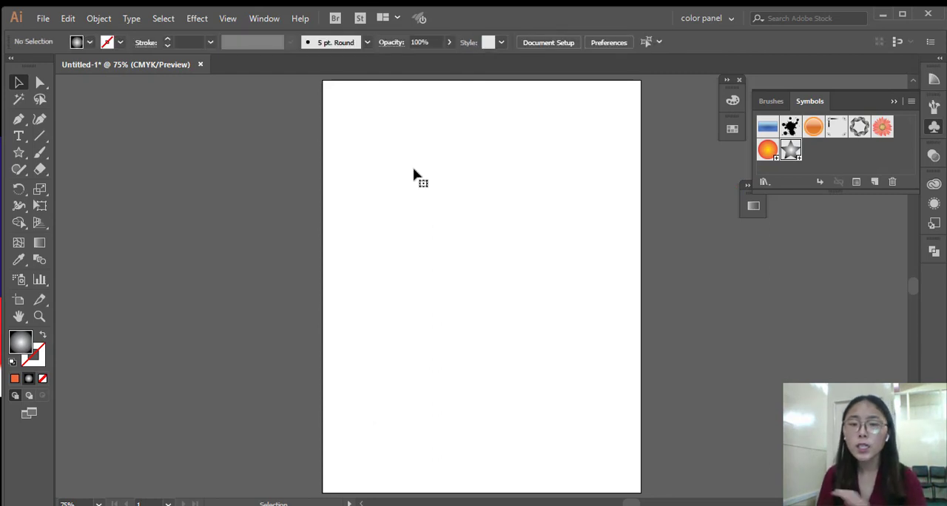
Spray many instances of the gradient circle symbol across the whole artboard with the Symbol Sprayer tool.
click(769, 151)
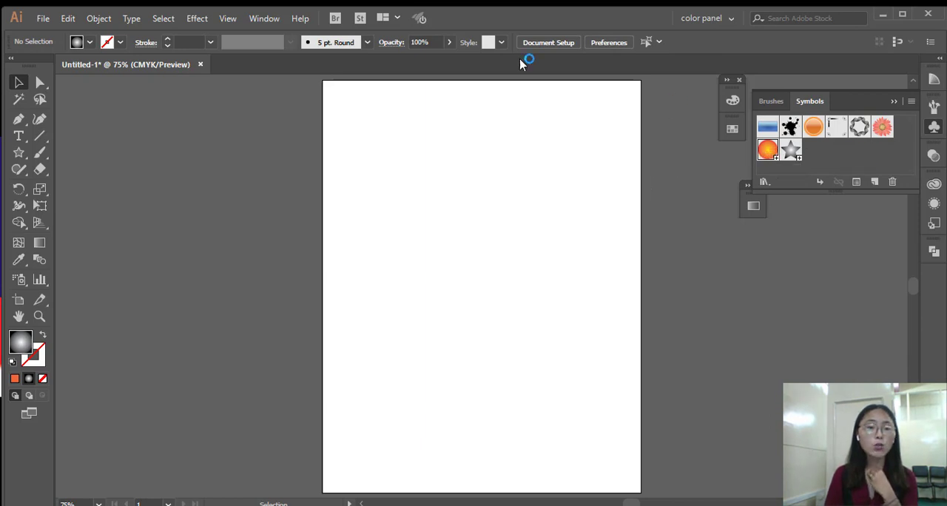
key(shift+s)
click(19, 285)
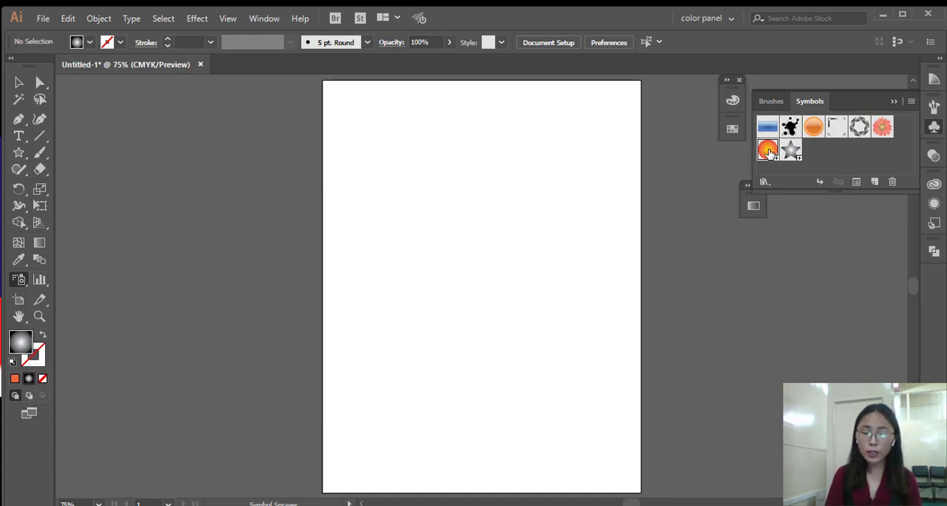
click(20, 282)
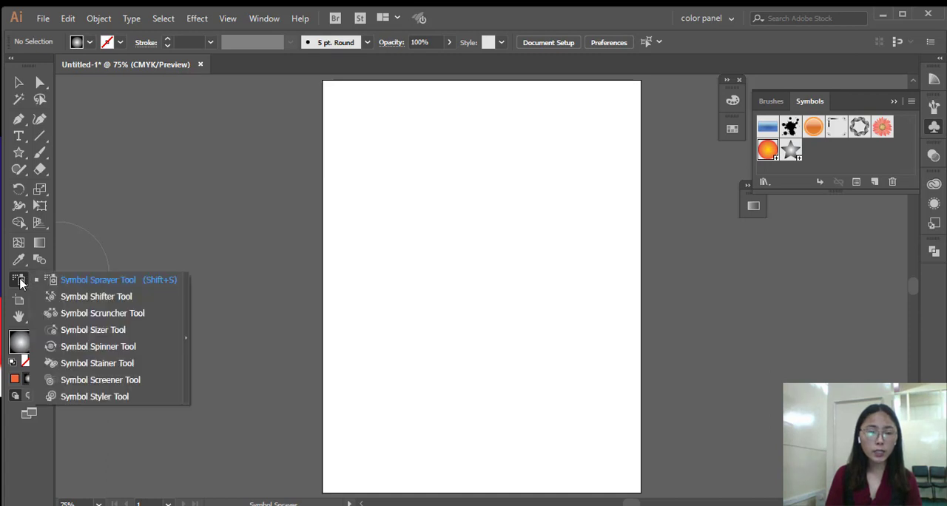
click(98, 283)
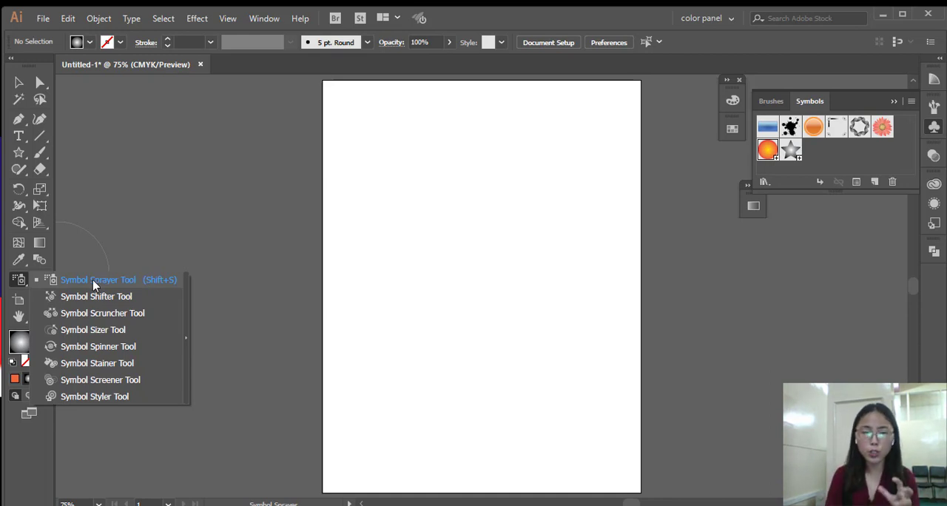
click(93, 282)
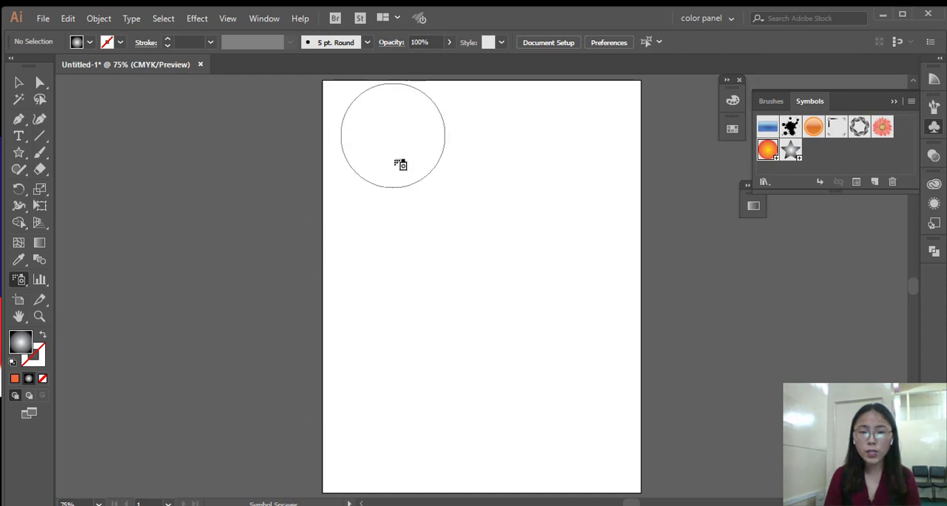
mouse_move(401, 164)
mouse_down()
mouse_move(412, 192)
mouse_move(472, 221)
mouse_move(532, 142)
mouse_move(554, 230)
mouse_move(550, 393)
mouse_move(531, 428)
mouse_move(435, 371)
mouse_move(410, 332)
mouse_move(379, 445)
mouse_move(455, 444)
mouse_move(525, 377)
mouse_move(457, 280)
mouse_move(393, 263)
mouse_move(390, 84)
mouse_move(399, 84)
mouse_move(464, 210)
mouse_move(515, 249)
mouse_move(571, 322)
mouse_move(586, 488)
mouse_move(501, 430)
mouse_move(448, 364)
mouse_move(490, 302)
mouse_up()
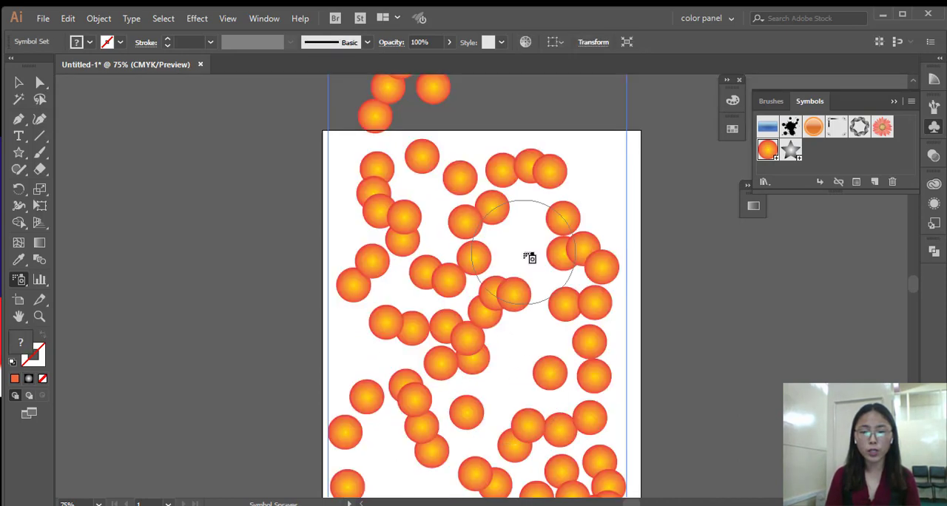
scroll(529, 258, down, 2)
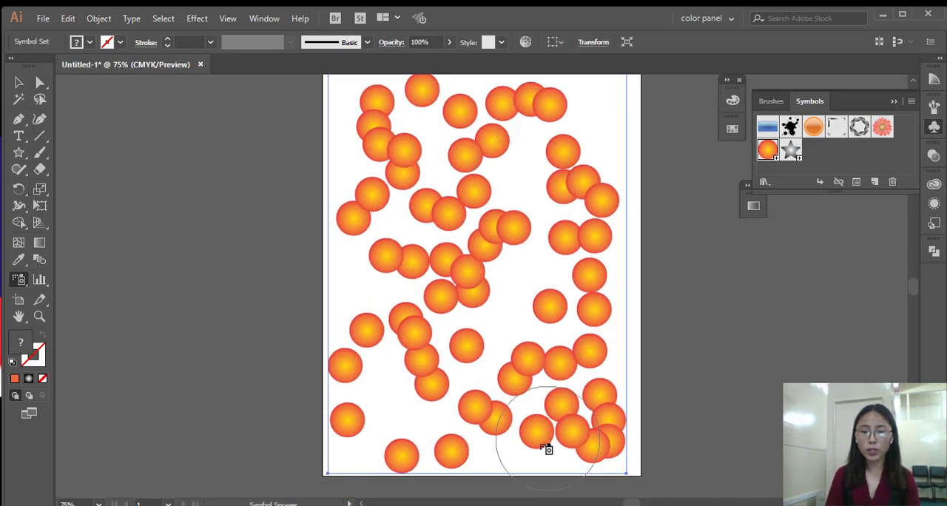
scroll(546, 449, up, 4)
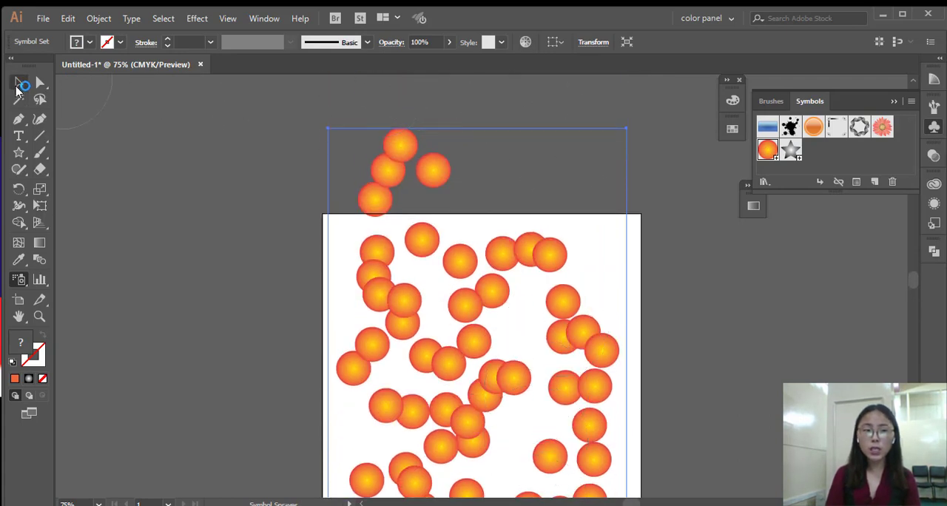
Scale the sprayed circle set down proportionally to fit inside the artboard, move it slightly lower, and enlarge it a little.
click(18, 85)
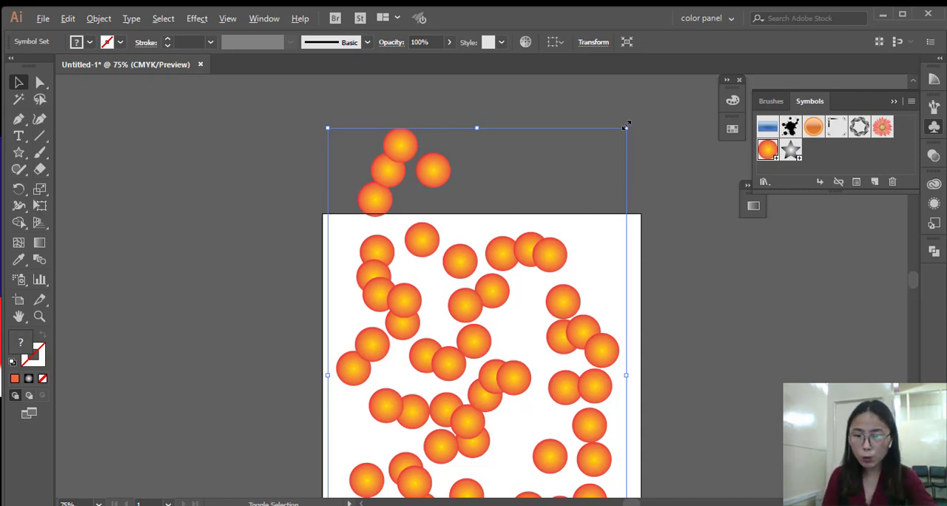
drag(626, 127, 608, 219)
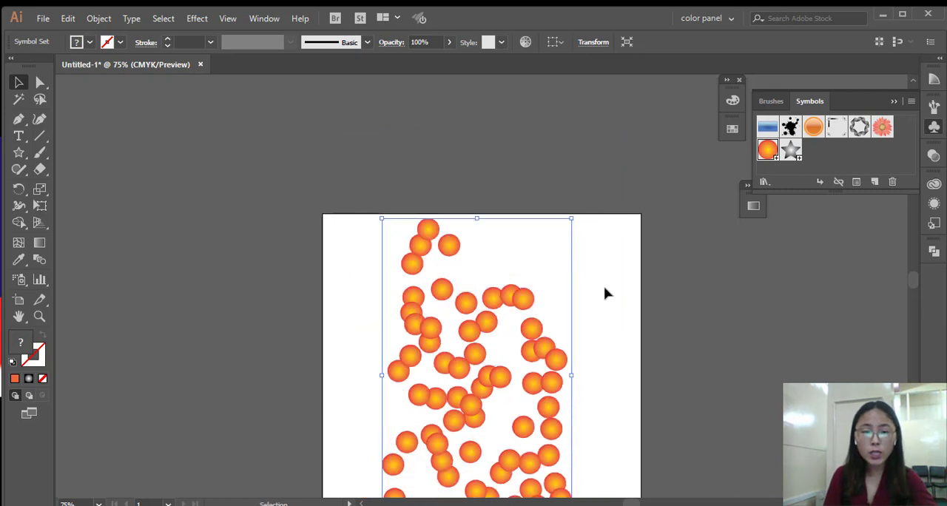
scroll(605, 294, up, 2)
scroll(605, 294, down, 1)
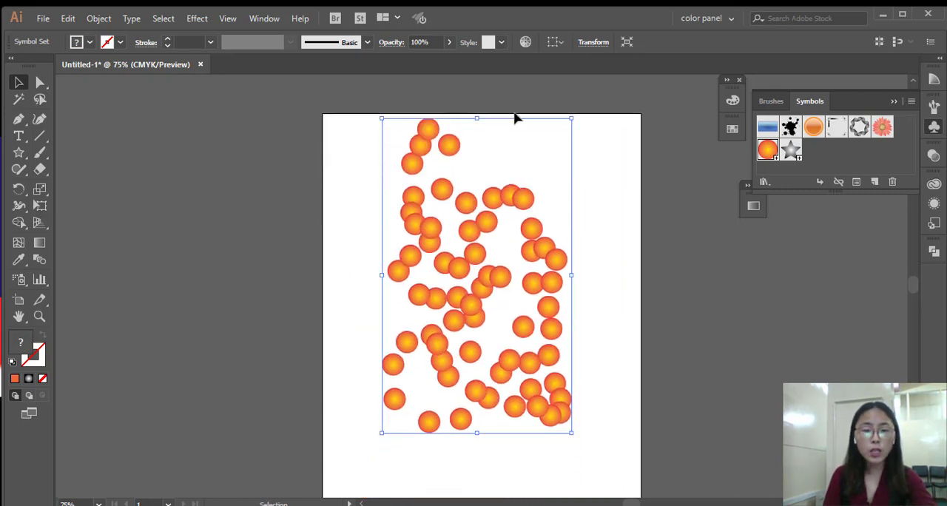
drag(479, 259, 479, 315)
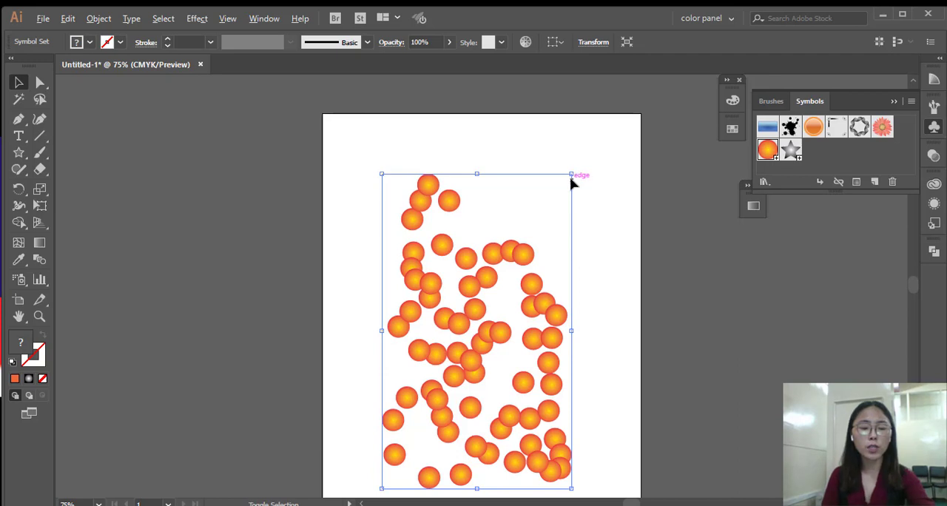
drag(574, 174, 598, 150)
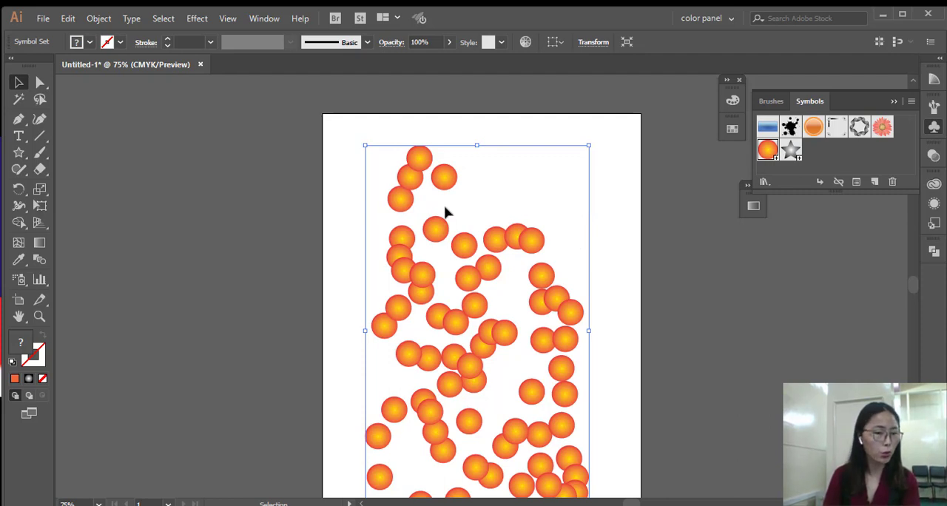
Shift groups of circles within the symbol set outward and around with the Symbol Shifter tool to redistribute them.
click(20, 281)
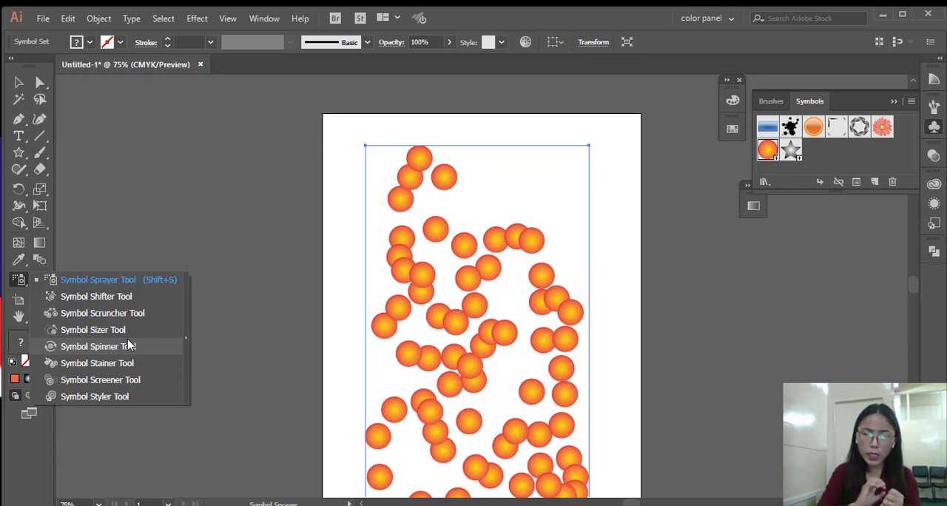
click(123, 296)
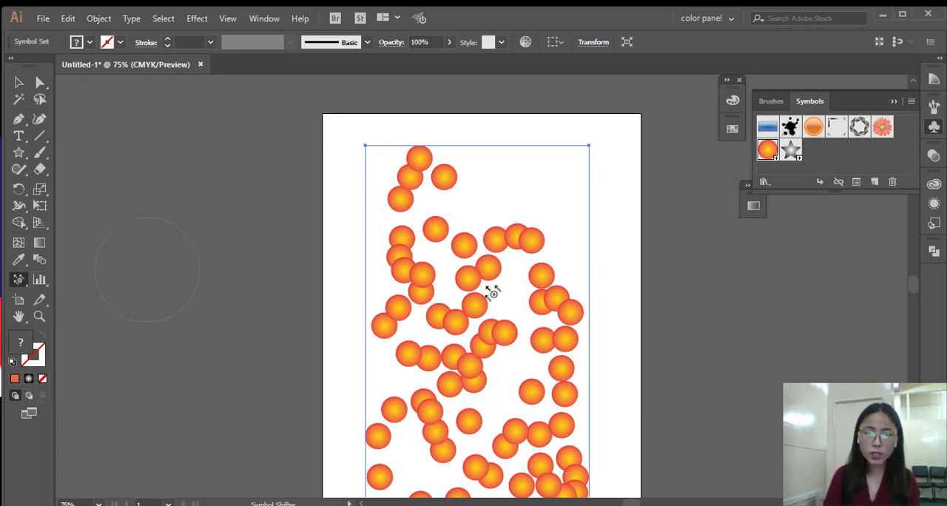
mouse_move(481, 310)
mouse_down()
mouse_move(474, 302)
mouse_move(504, 200)
mouse_move(528, 215)
mouse_move(567, 204)
mouse_up()
mouse_move(560, 302)
mouse_down()
mouse_move(571, 257)
mouse_move(570, 268)
mouse_up()
drag(579, 377, 592, 363)
mouse_move(414, 353)
mouse_down()
mouse_move(379, 358)
mouse_move(379, 348)
mouse_up()
mouse_move(403, 270)
mouse_down()
mouse_move(392, 270)
mouse_move(370, 228)
mouse_up()
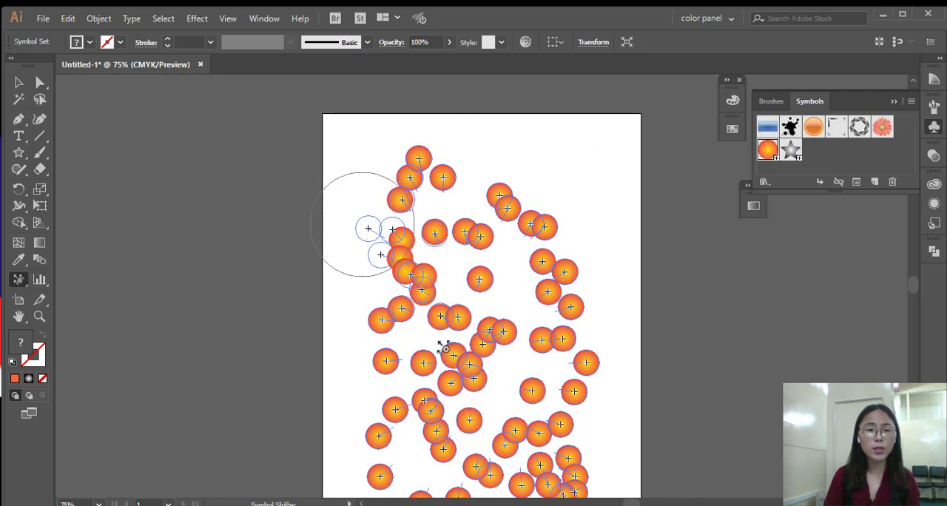
mouse_move(511, 427)
mouse_down()
mouse_move(530, 386)
mouse_move(570, 466)
mouse_up()
scroll(562, 458, down, 2)
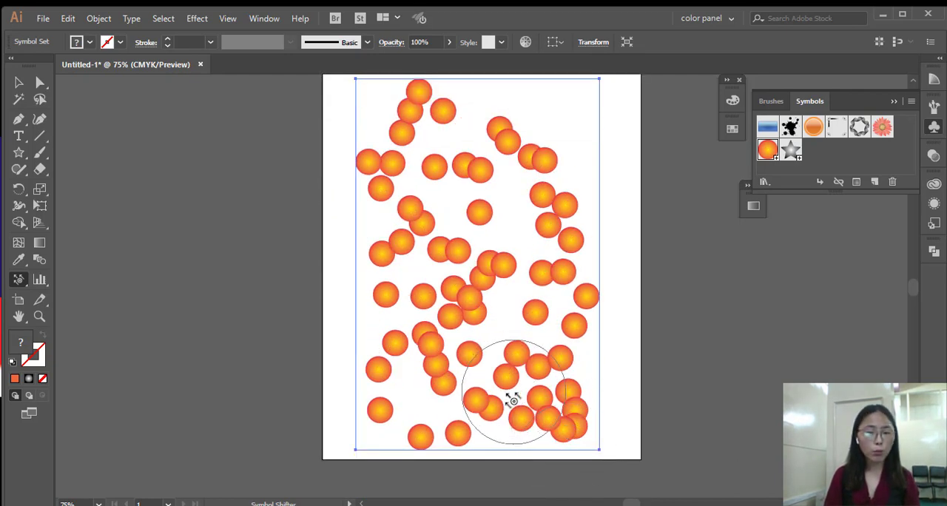
drag(511, 393, 323, 394)
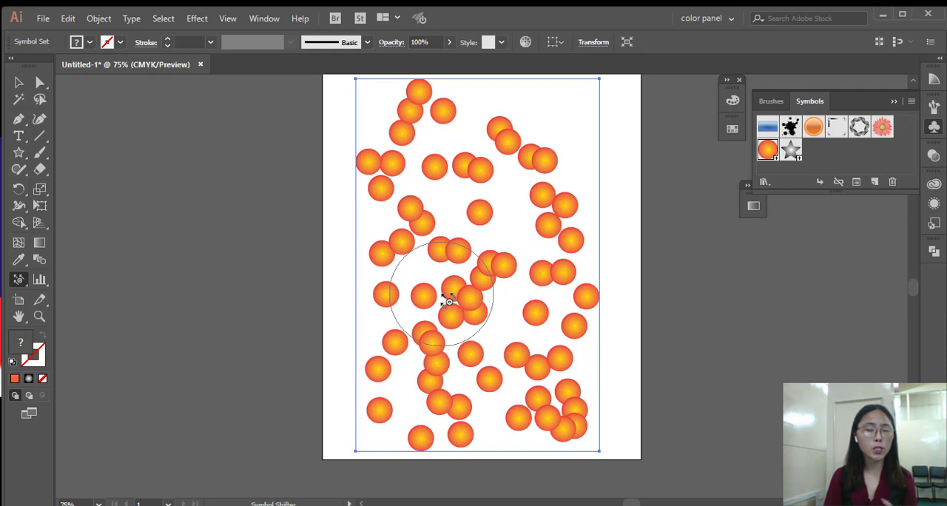
Pull groups of circles in the symbol set closer together across the artboard with the Symbol Scruncher tool.
click(26, 290)
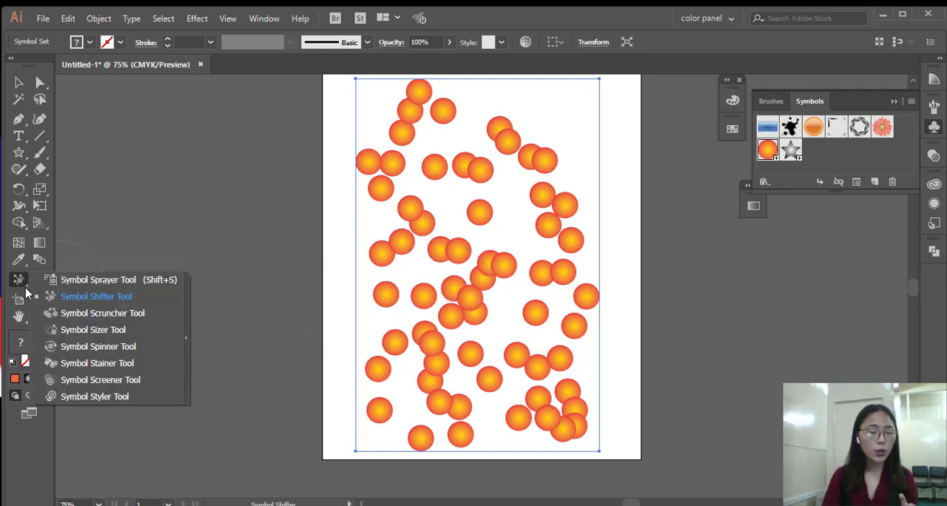
click(141, 315)
drag(503, 186, 481, 211)
mouse_move(540, 147)
mouse_down()
mouse_move(490, 283)
mouse_move(456, 325)
mouse_move(473, 241)
mouse_move(552, 338)
mouse_move(480, 116)
mouse_up()
mouse_move(413, 99)
mouse_down()
mouse_move(423, 148)
mouse_move(458, 226)
mouse_up()
mouse_move(490, 372)
mouse_down()
mouse_move(501, 171)
mouse_move(511, 300)
mouse_up()
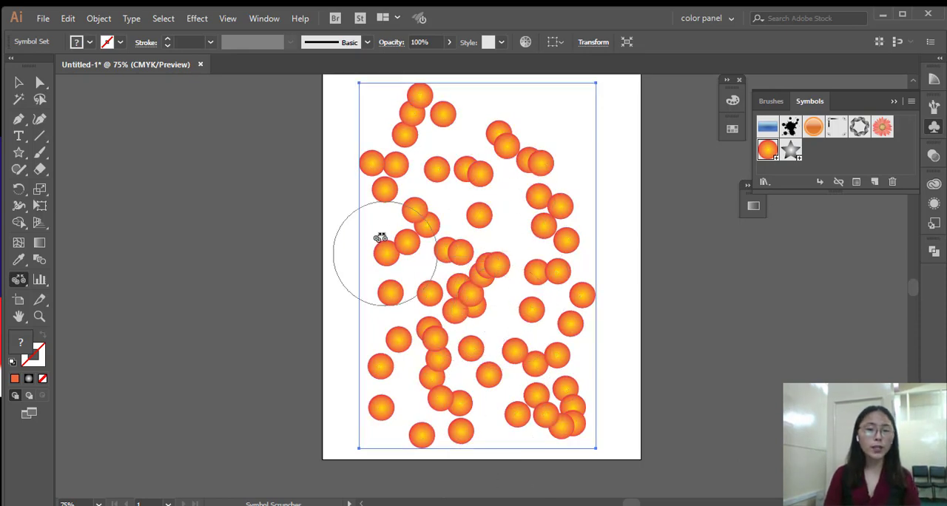
mouse_move(402, 245)
mouse_down()
mouse_move(476, 288)
mouse_move(507, 332)
mouse_move(517, 330)
mouse_up()
mouse_move(701, 427)
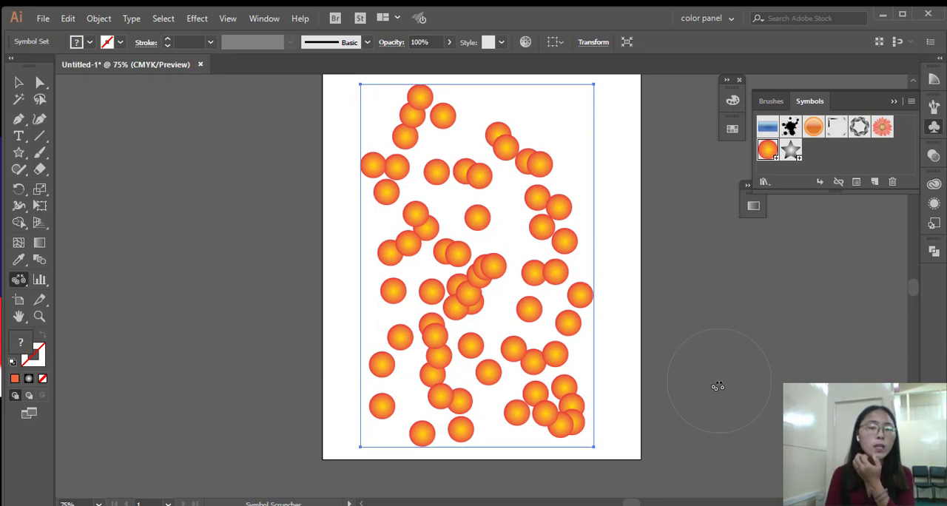
Set the Symbol Scruncher's brush diameter to 200 and scrunch the circles from the upper middle toward the lower right of the set.
click(21, 287)
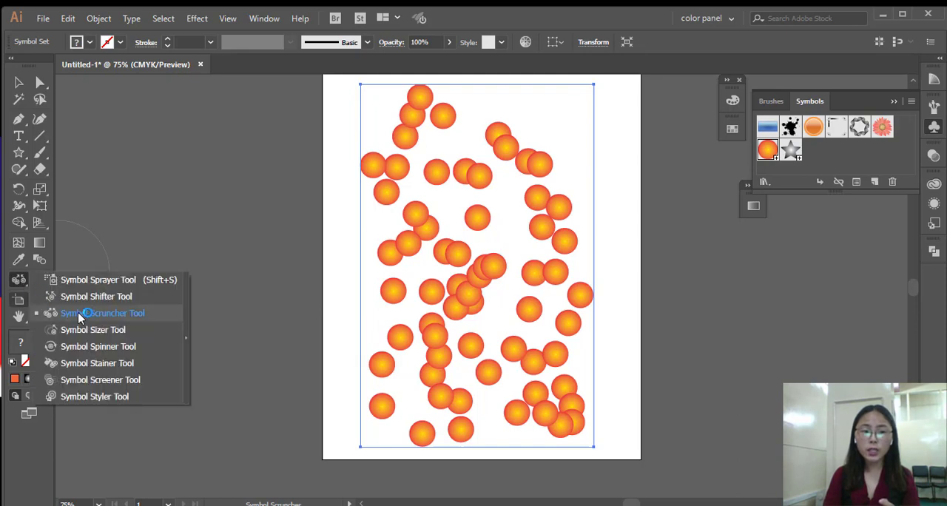
click(142, 317)
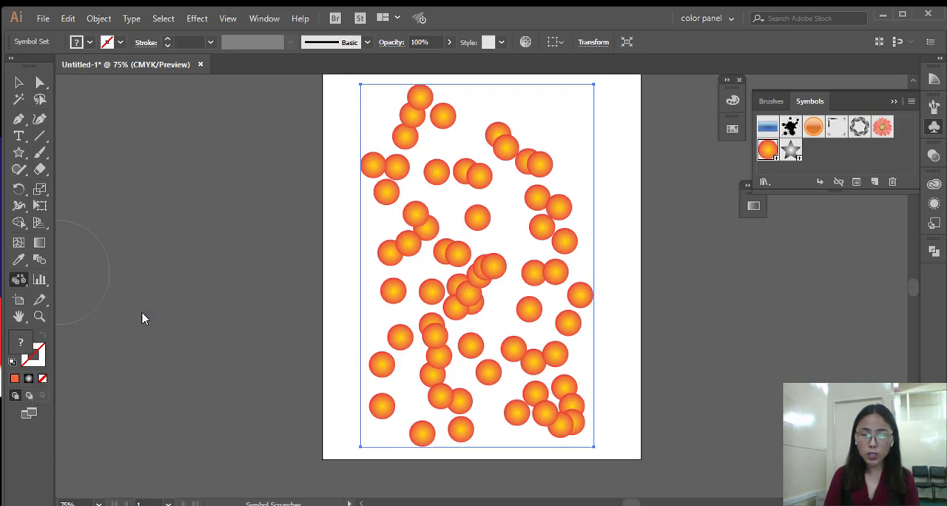
double_click(19, 281)
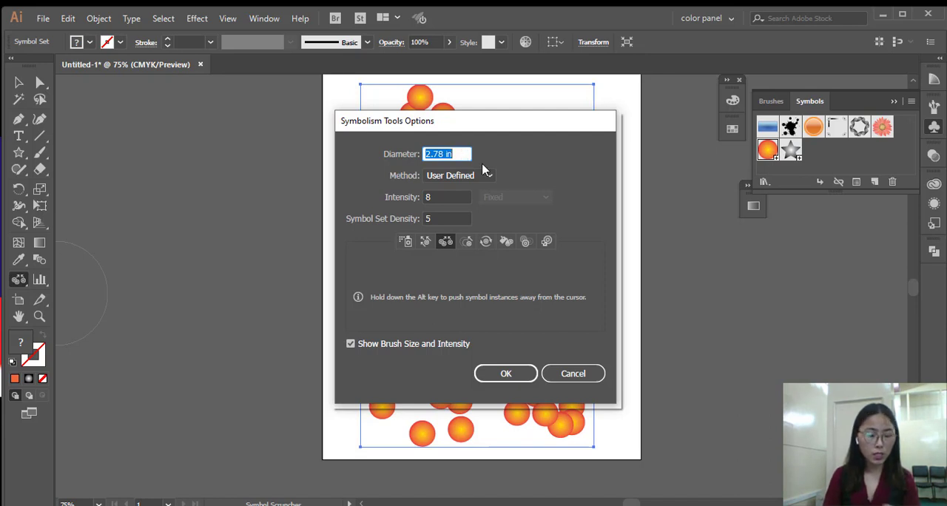
text(200pt)
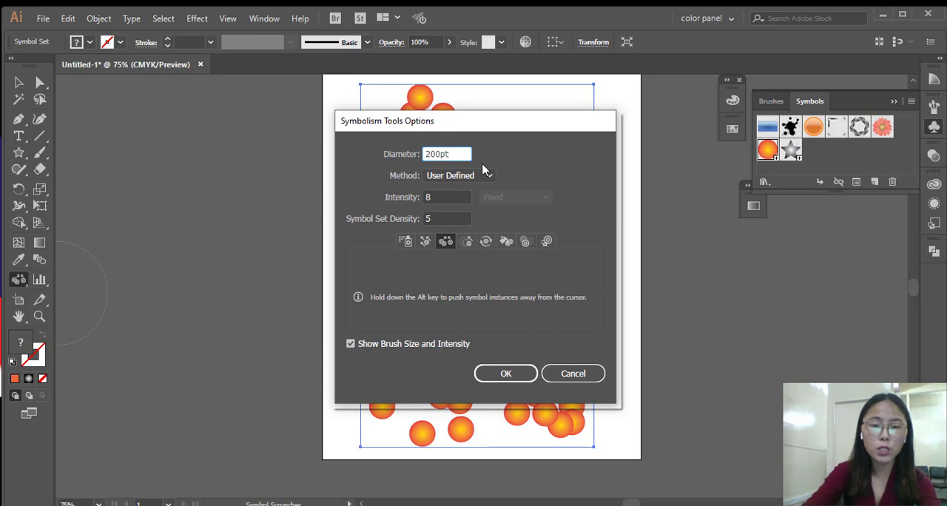
click(530, 375)
mouse_move(449, 221)
mouse_down()
mouse_move(482, 291)
mouse_move(508, 317)
mouse_move(509, 178)
mouse_move(493, 313)
mouse_move(541, 333)
mouse_up()
mouse_move(540, 500)
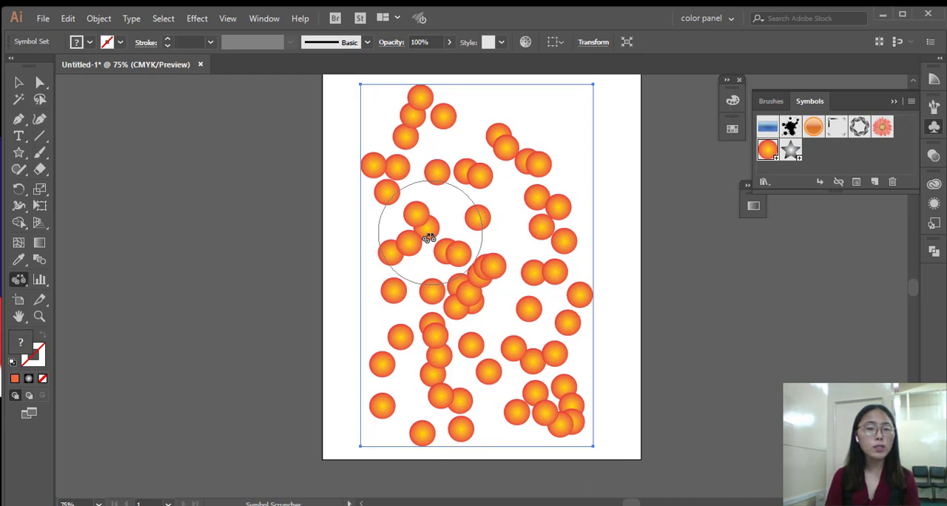
Enlarge the circles at the centre, upper middle and left of the symbol set with the Symbol Sizer tool.
click(20, 244)
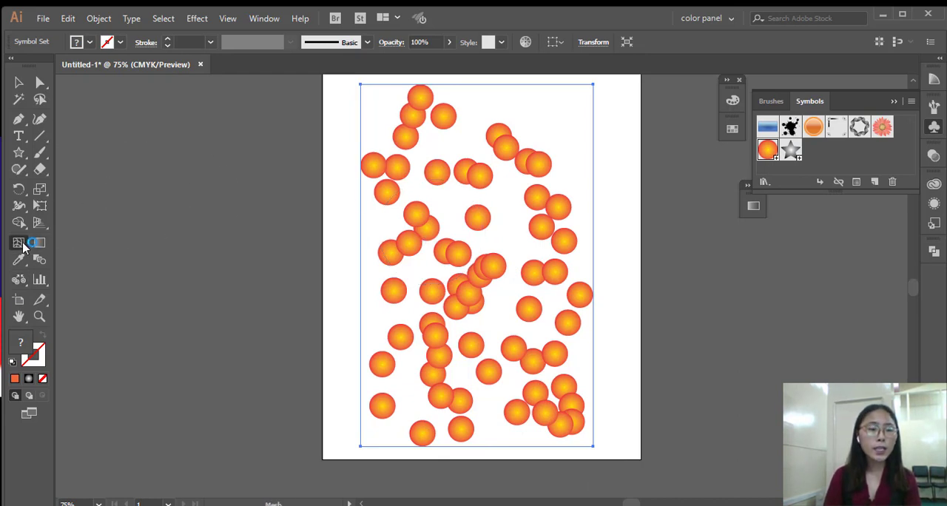
click(19, 280)
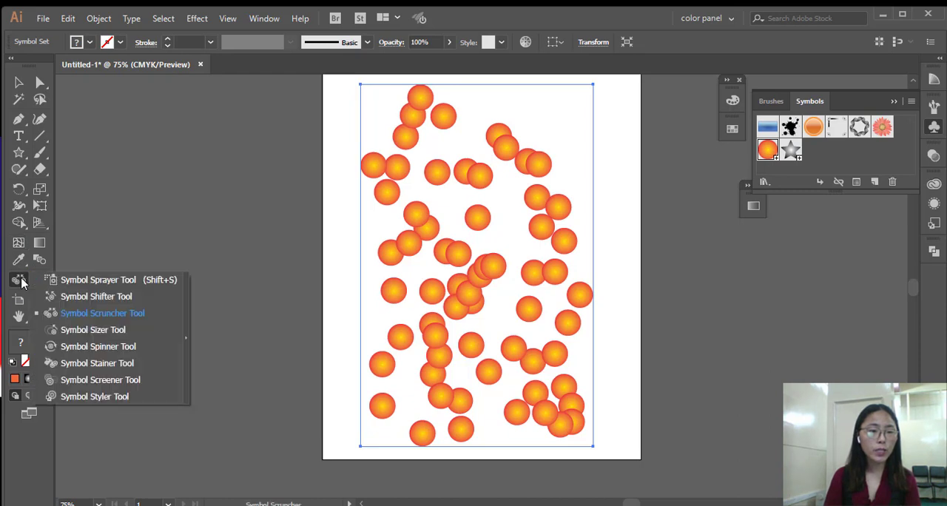
click(77, 334)
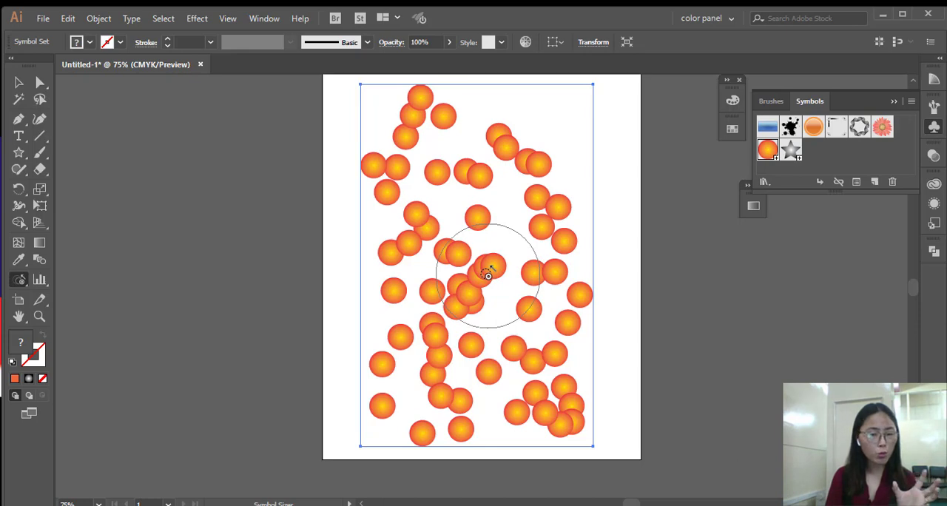
click(488, 277)
drag(489, 277, 488, 270)
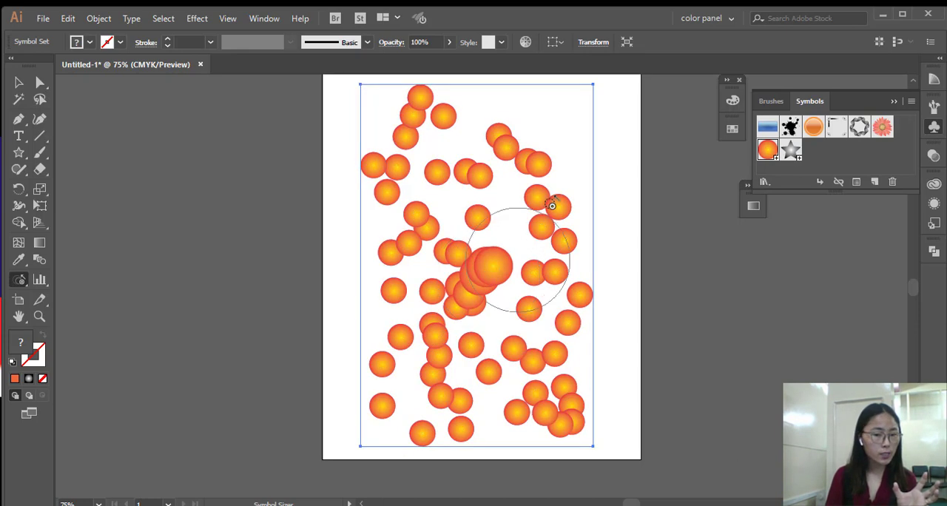
click(479, 176)
drag(479, 176, 478, 178)
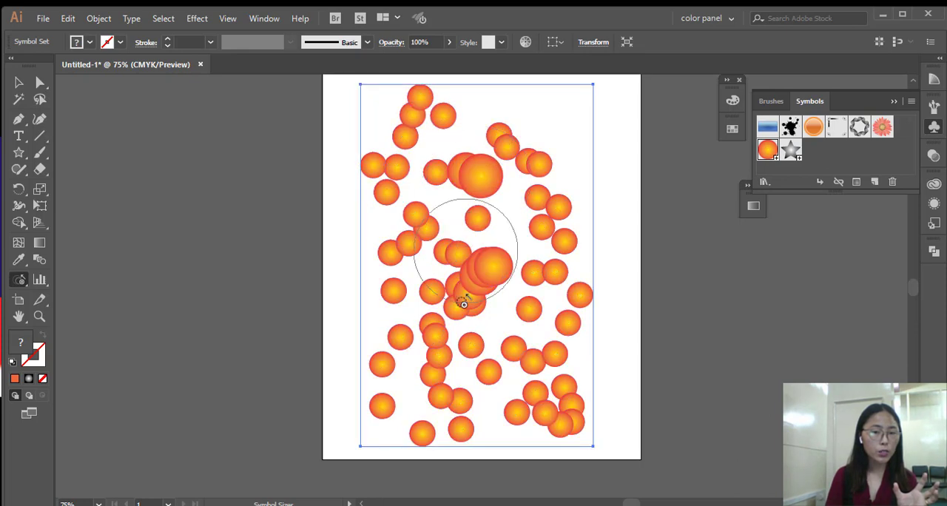
click(416, 211)
drag(416, 211, 416, 211)
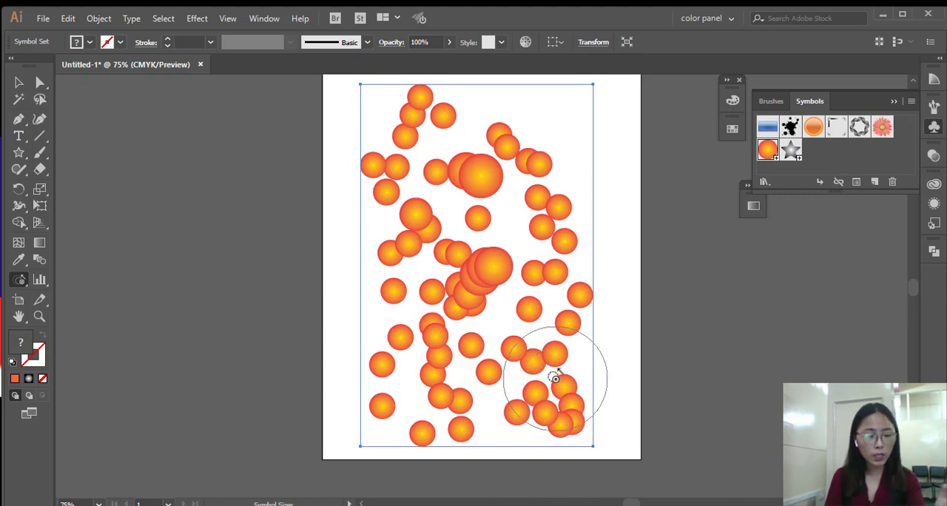
Shrink the circles just below the centre and the enlarged ones at the left with the Symbol Sizer tool.
key(alt)
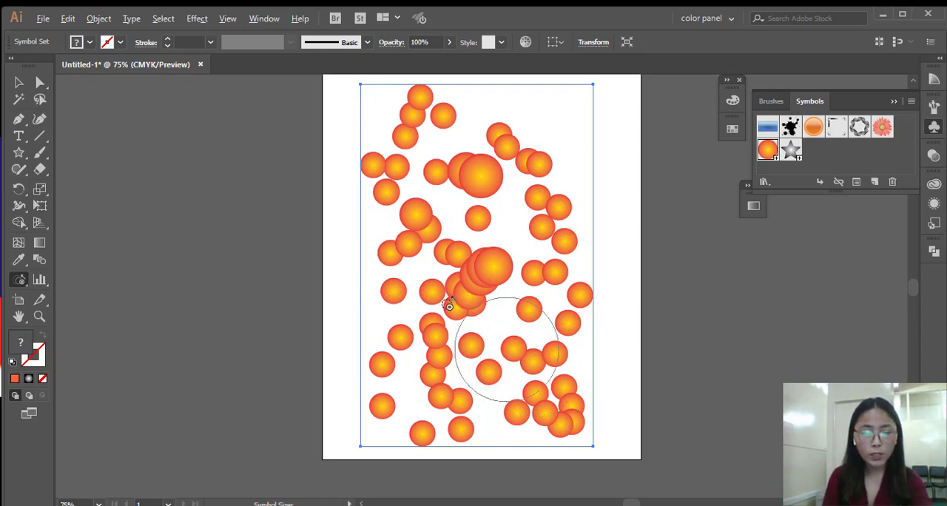
drag(449, 305, 466, 303)
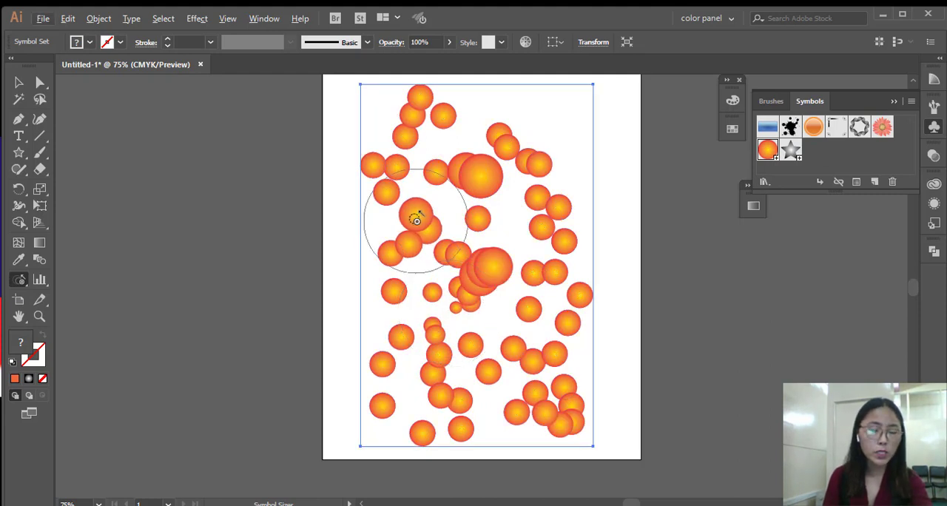
drag(416, 219, 417, 221)
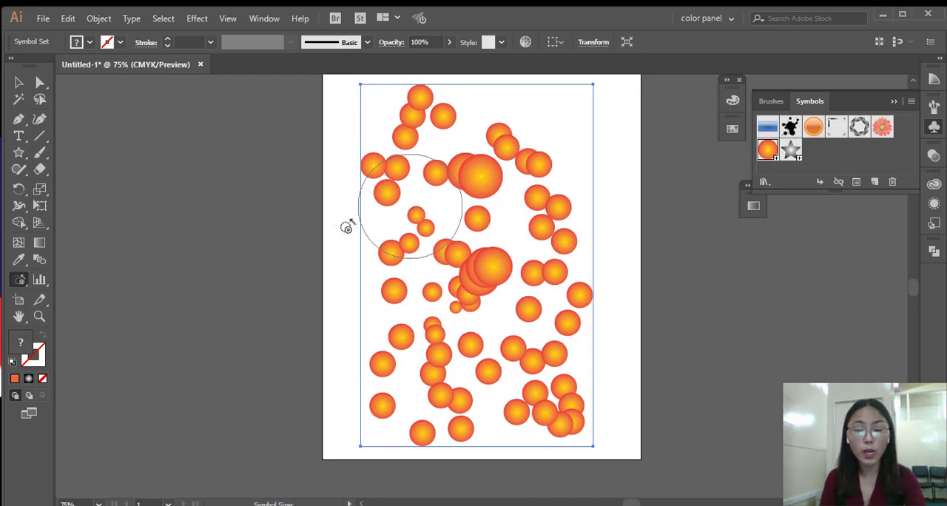
Reduce the Symbol Sizer brush, enlarge the overlapping pair of circles just left of centre, and shrink the pair's left circle.
key(bracketleft)
key(bracketleft)
key(bracketleft)
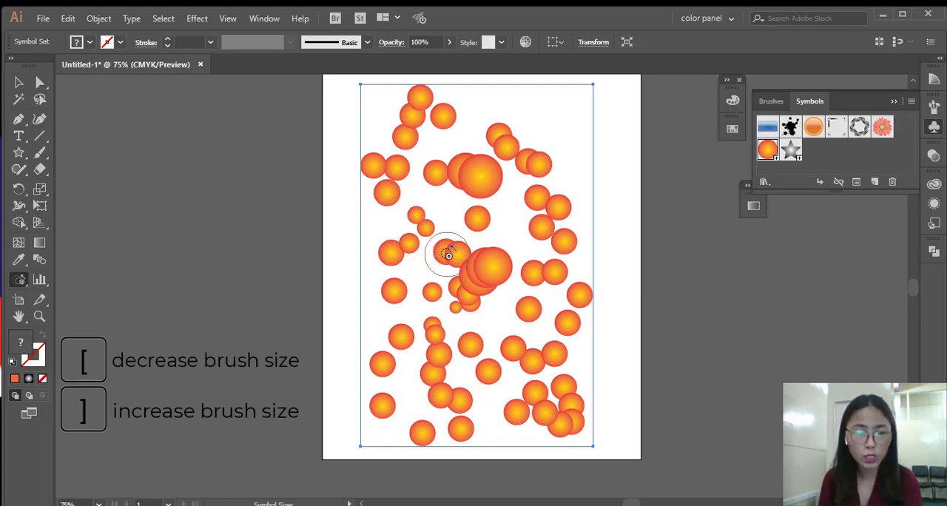
drag(450, 251, 451, 252)
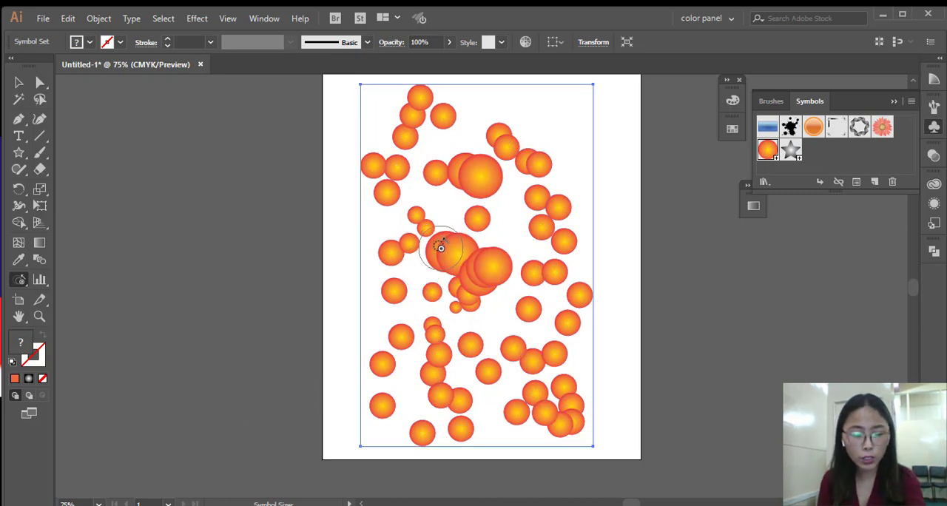
drag(443, 261, 443, 261)
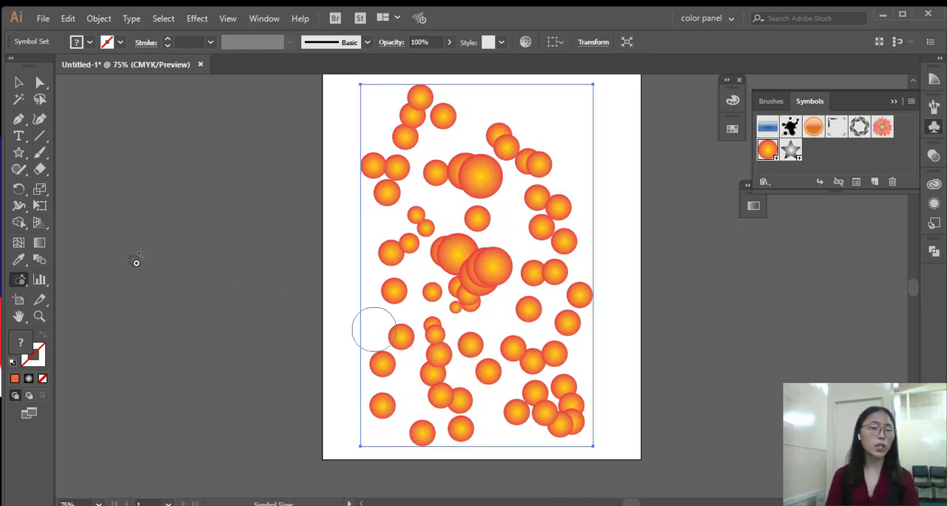
Rotate the circles around the centre and the large ones at the upper middle with the Symbol Spinner tool.
click(19, 282)
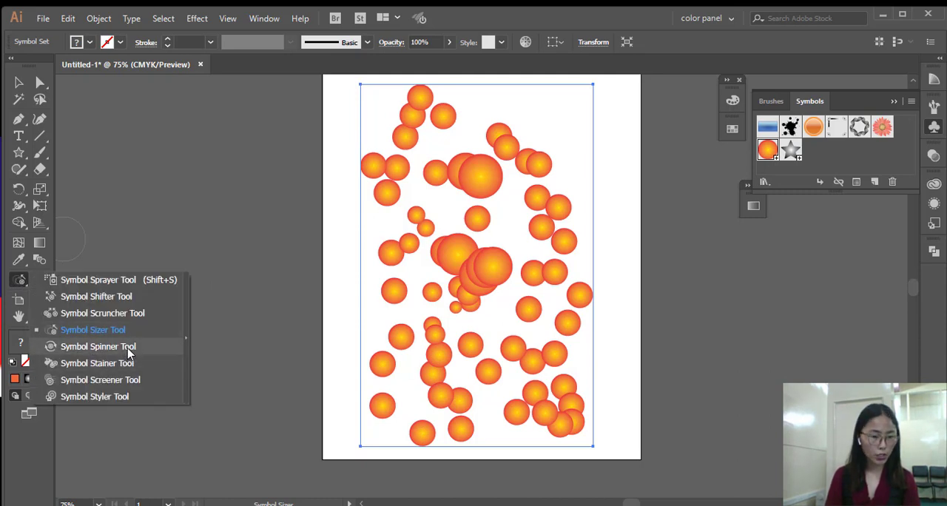
click(128, 348)
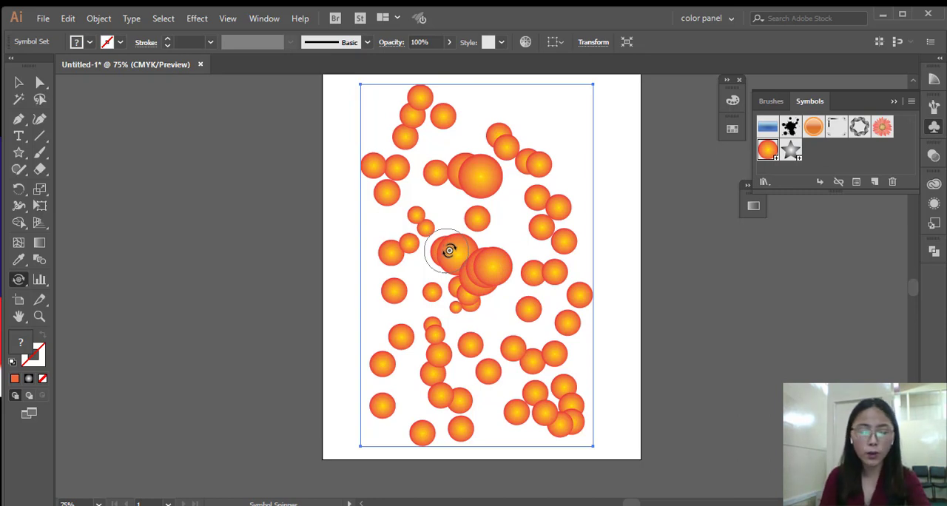
mouse_move(452, 250)
mouse_down()
mouse_move(463, 265)
mouse_move(459, 285)
mouse_move(474, 292)
mouse_up()
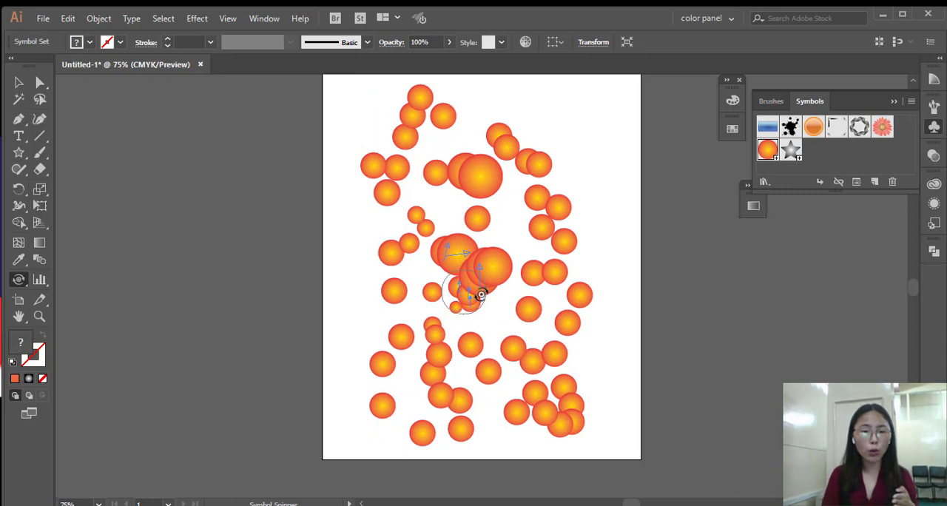
drag(481, 164, 494, 197)
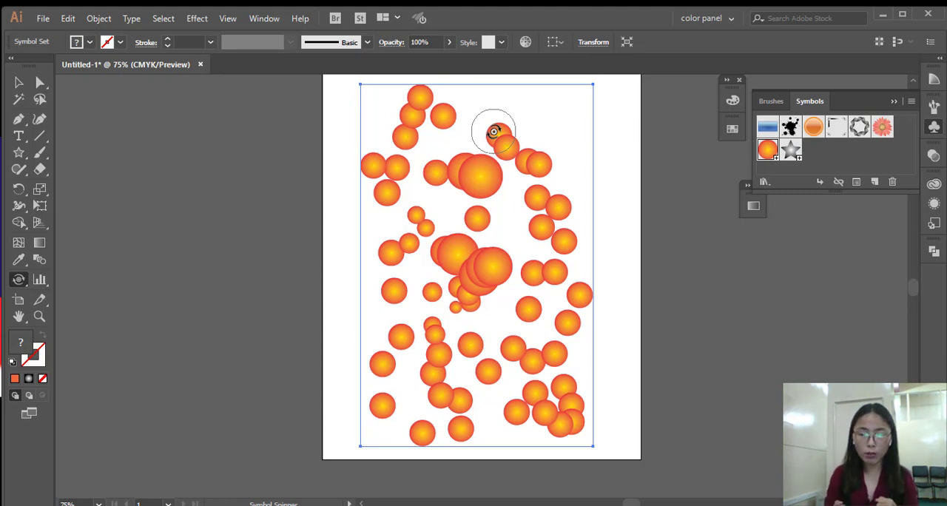
Stain the topmost circles at the upper left of the set with a blue swatch using the Symbol Stainer tool.
click(14, 280)
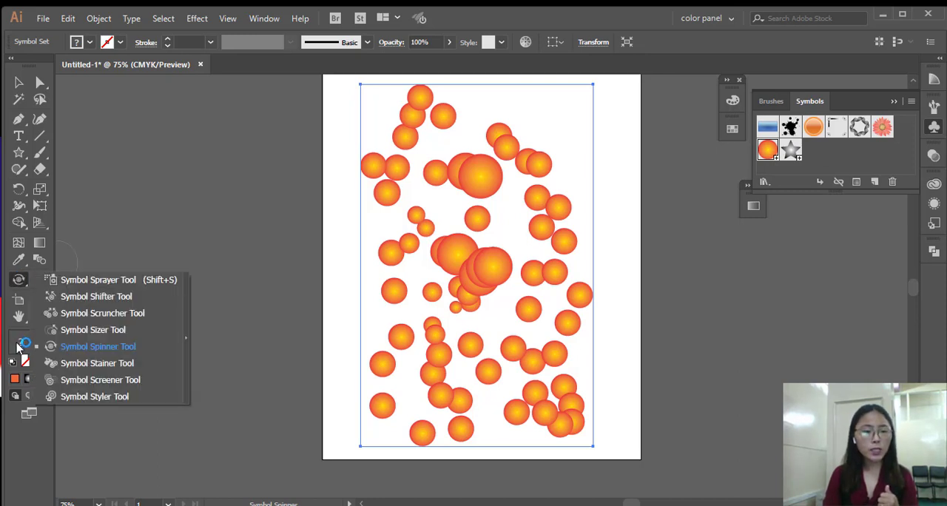
click(133, 363)
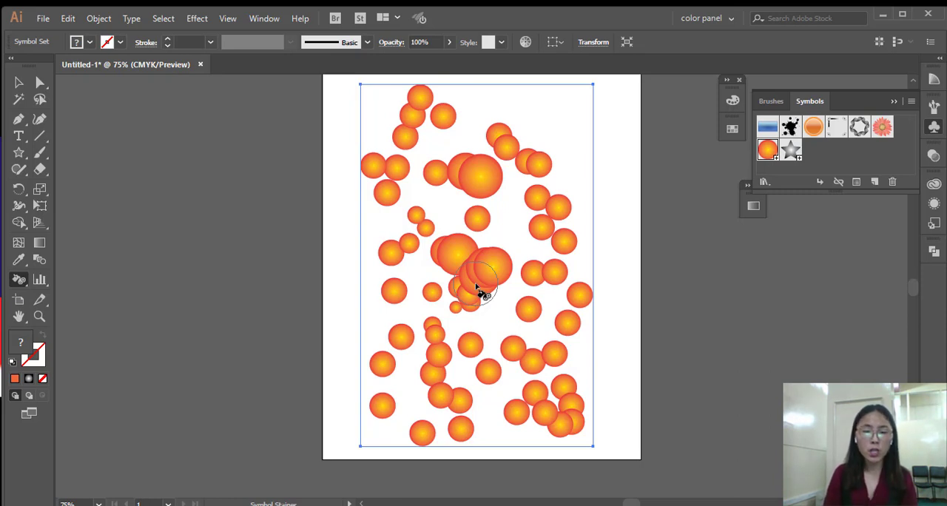
click(734, 131)
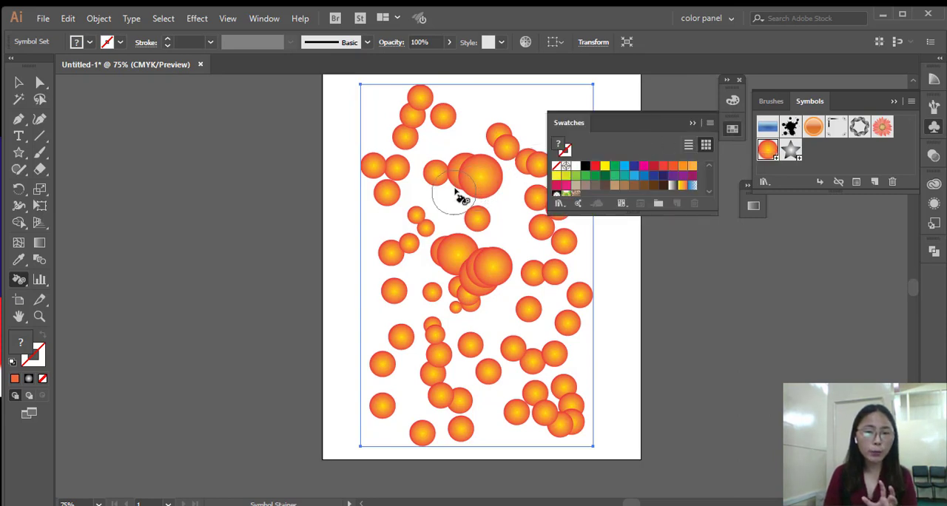
click(644, 178)
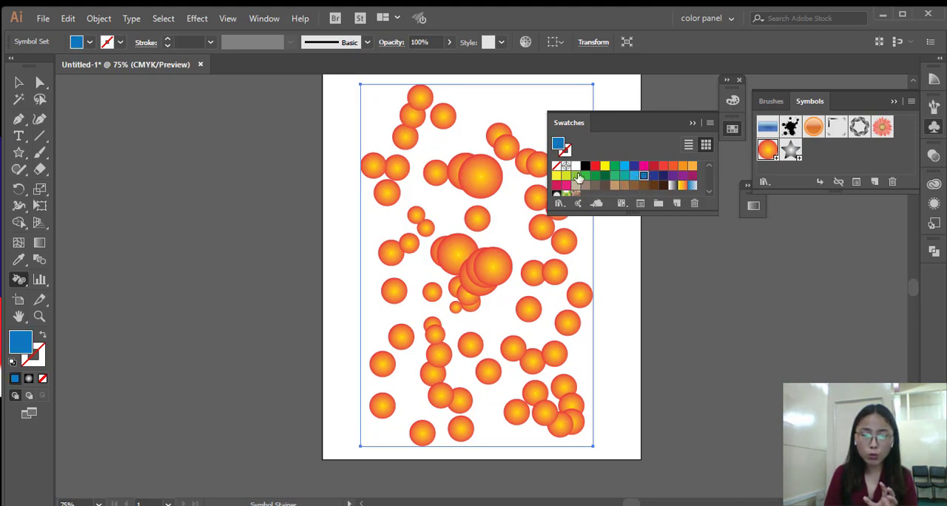
click(422, 111)
click(427, 126)
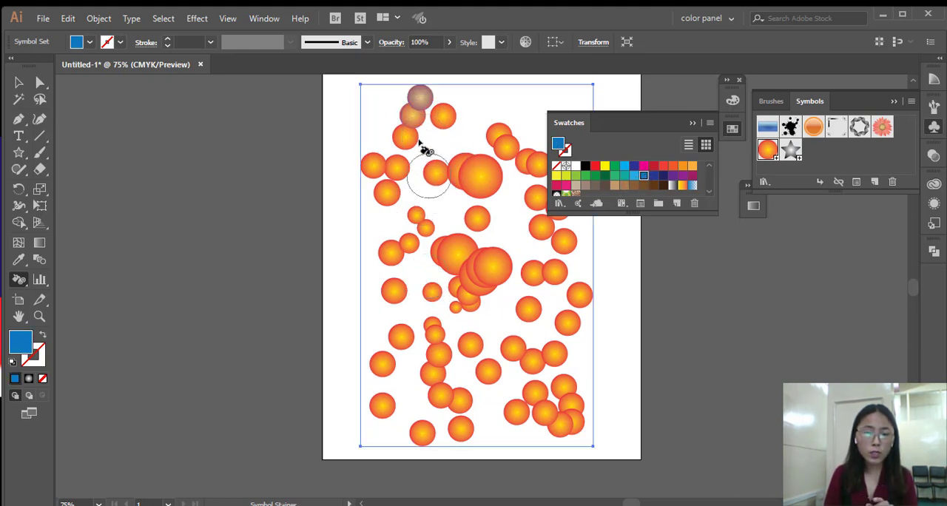
Stain the central circles with brownish-grey and dark green swatches, and the lower-right cluster with a dark red swatch.
click(595, 187)
click(465, 276)
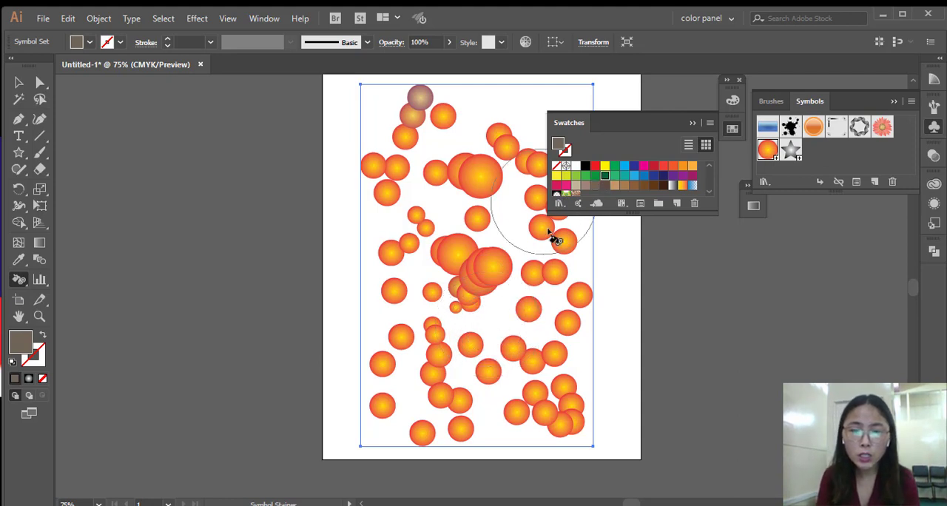
click(604, 176)
click(476, 274)
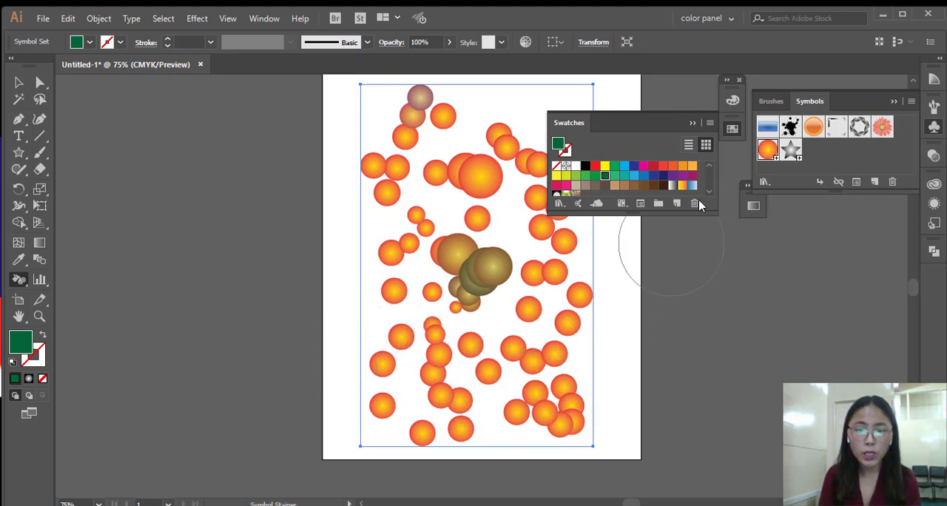
click(654, 169)
drag(555, 417, 556, 419)
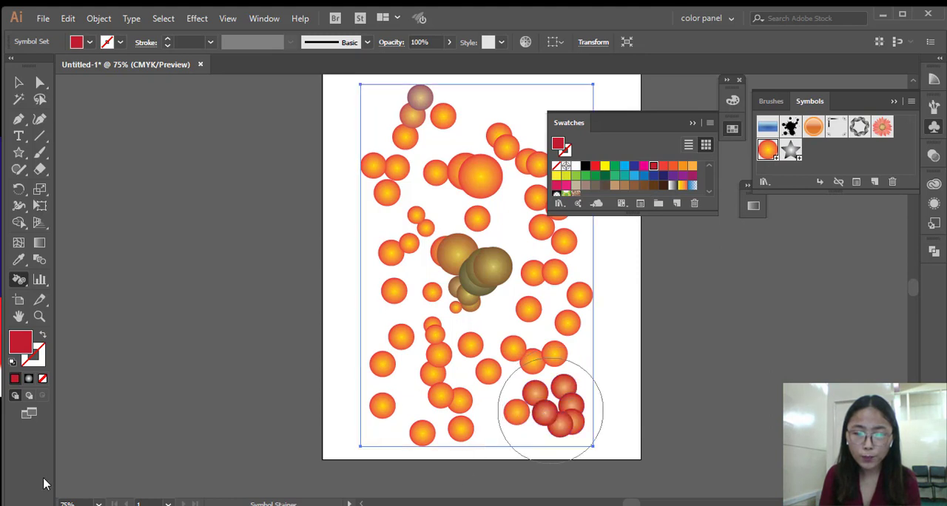
Set the fill colour for staining to the bright green 1ECA2D.
double_click(21, 342)
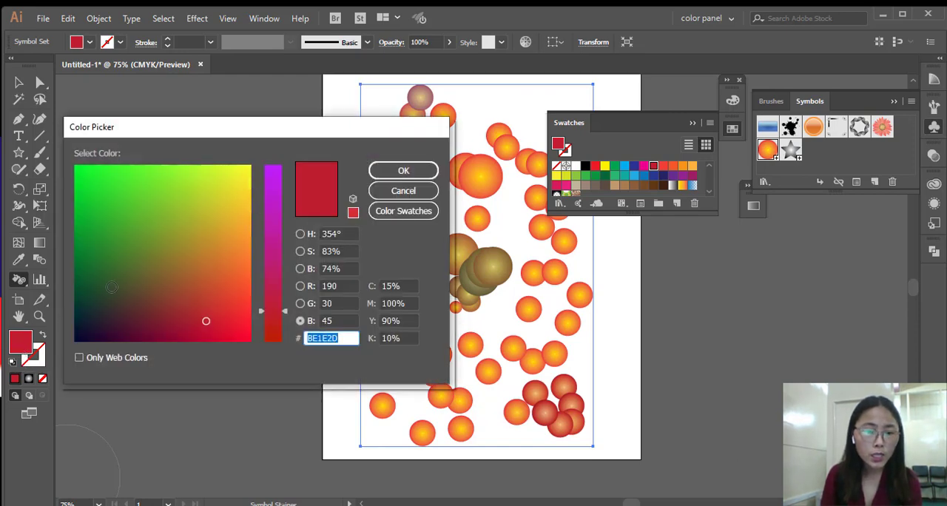
click(100, 239)
click(95, 201)
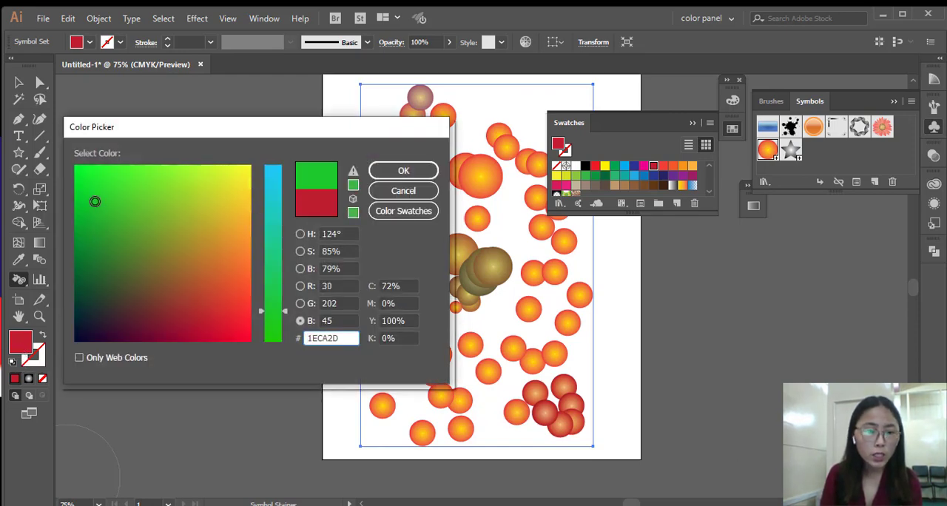
click(392, 172)
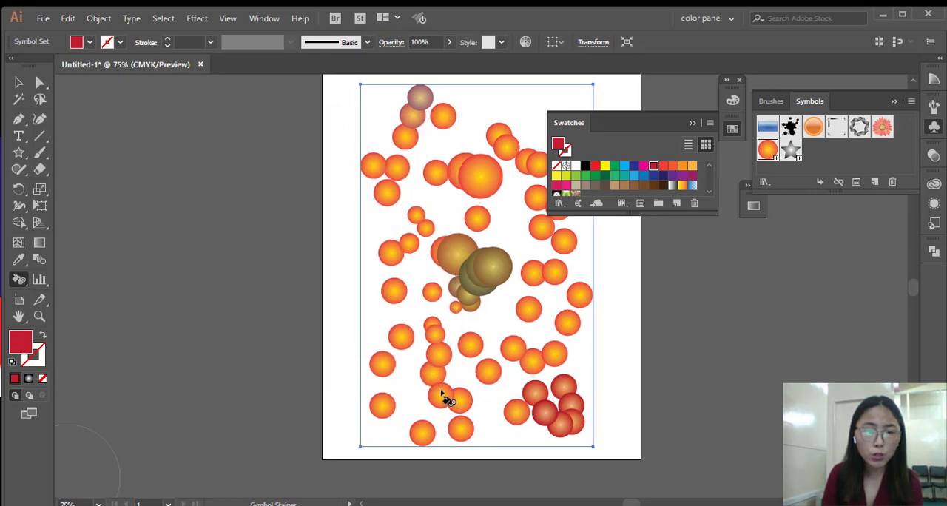
Stain the vertical chain of circles at the lower middle green and the large circles at the upper middle light blue.
drag(444, 393, 427, 318)
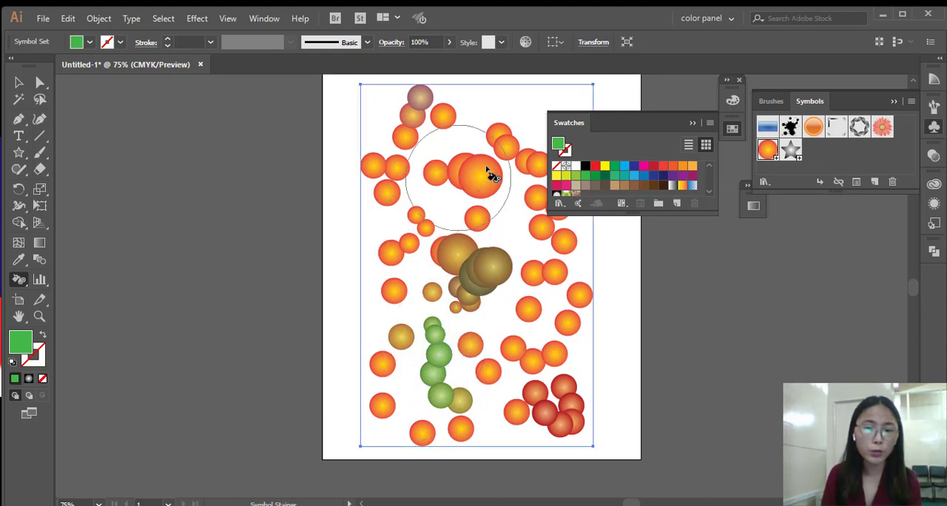
click(633, 175)
mouse_move(482, 170)
mouse_down()
mouse_move(476, 175)
mouse_move(484, 175)
mouse_up()
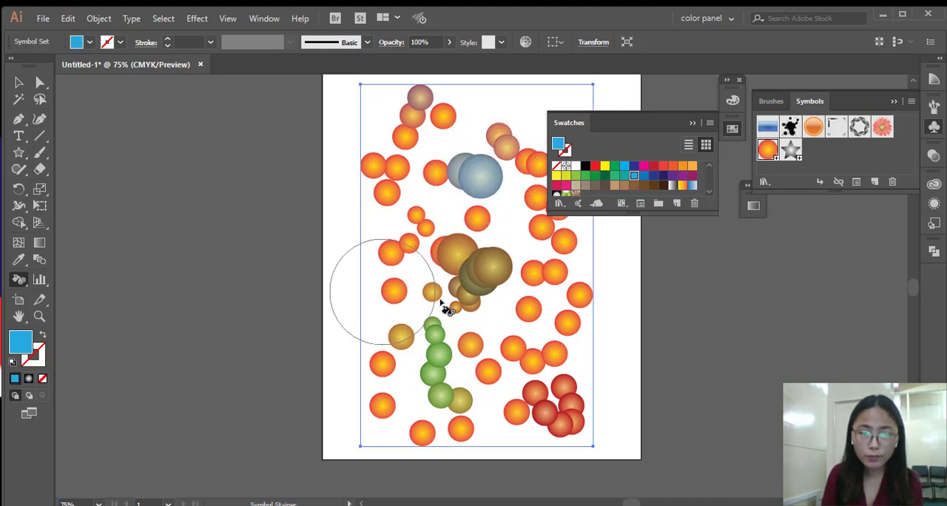
Stain the four circles at the right edge of the set purple and the group above the red cluster yellow-green.
click(692, 176)
drag(661, 121, 826, 185)
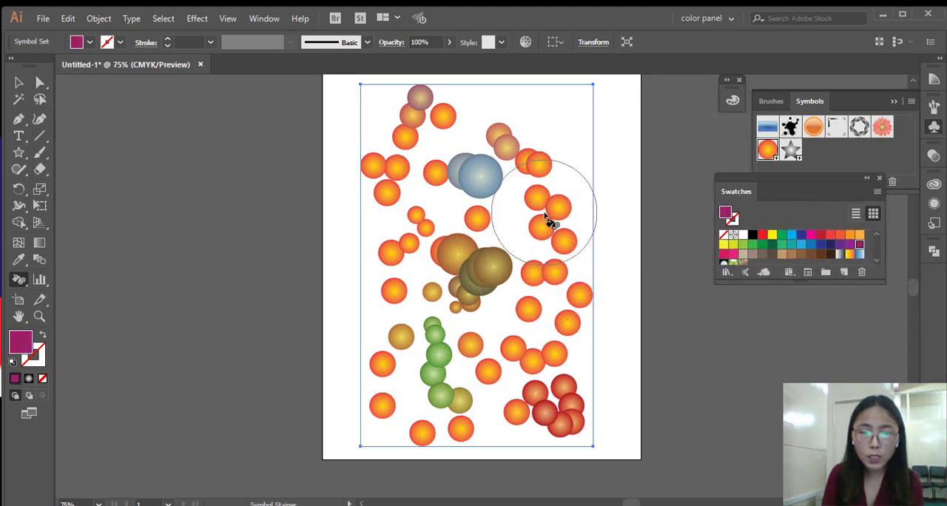
drag(555, 224, 562, 247)
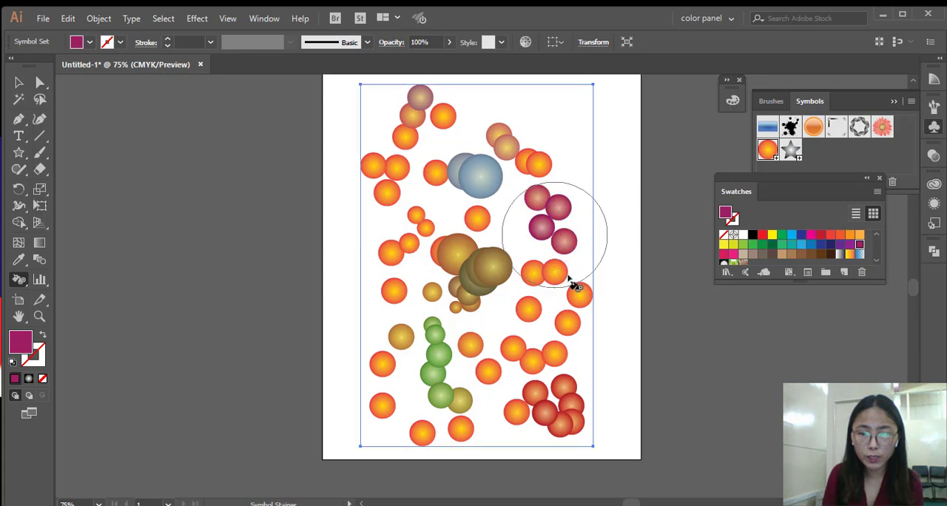
click(733, 245)
drag(540, 339, 564, 321)
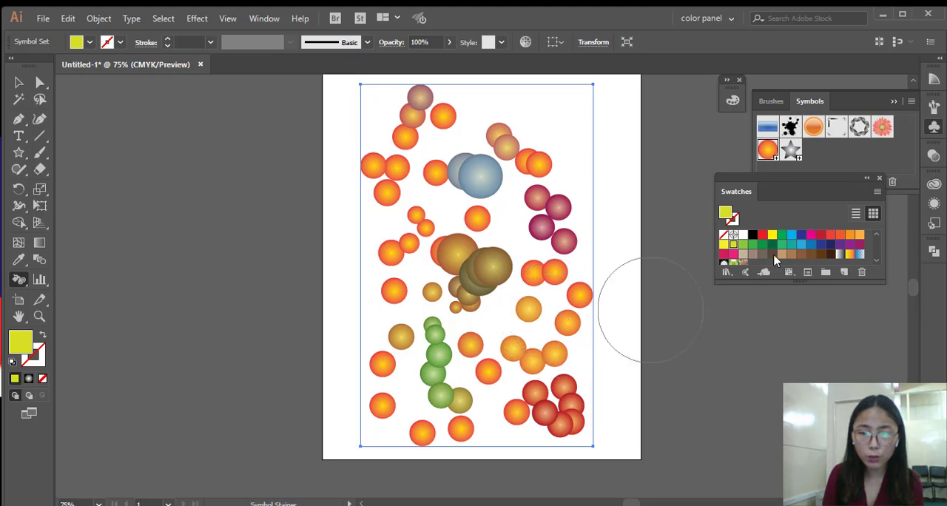
Stain the upper-left circles, the lower-left circle and the group above the red cluster with a dark brown swatch.
click(821, 254)
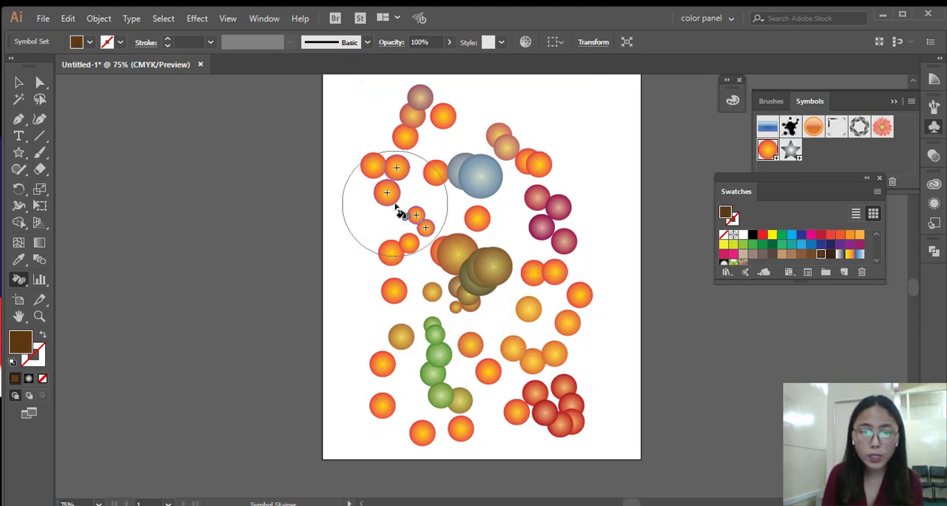
drag(401, 211, 406, 184)
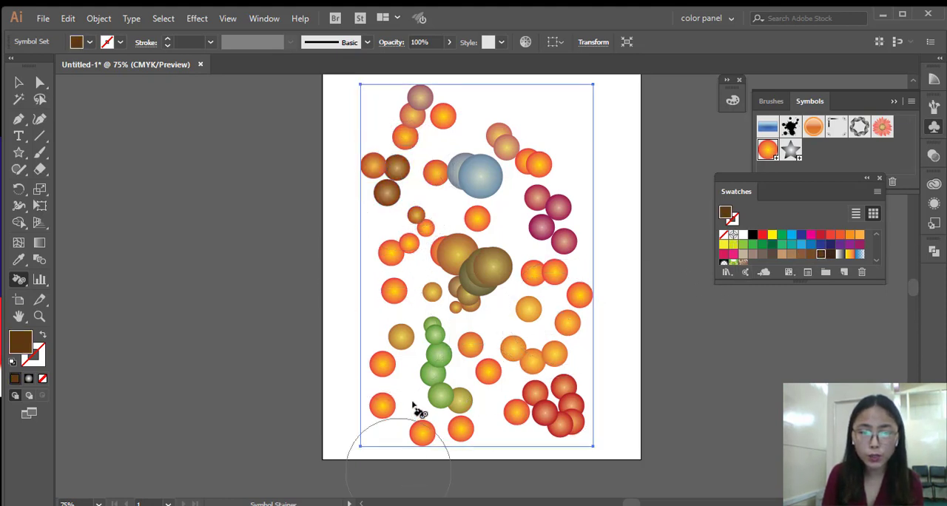
click(403, 354)
click(540, 339)
mouse_move(540, 339)
mouse_down()
mouse_move(581, 303)
mouse_move(541, 321)
mouse_move(519, 344)
mouse_move(518, 361)
mouse_up()
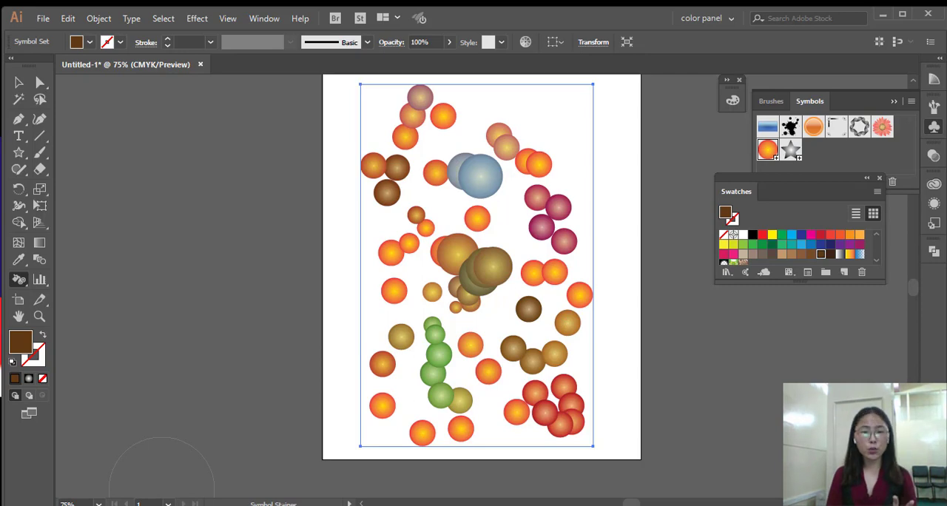
Make the large blue circles at the upper middle and the central brown cluster more transparent with the Symbol Screener tool.
click(20, 286)
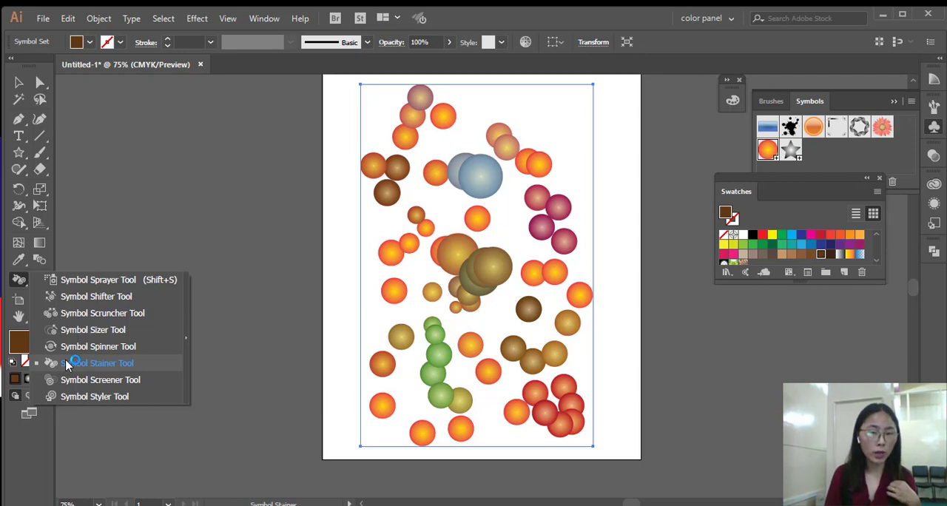
click(155, 385)
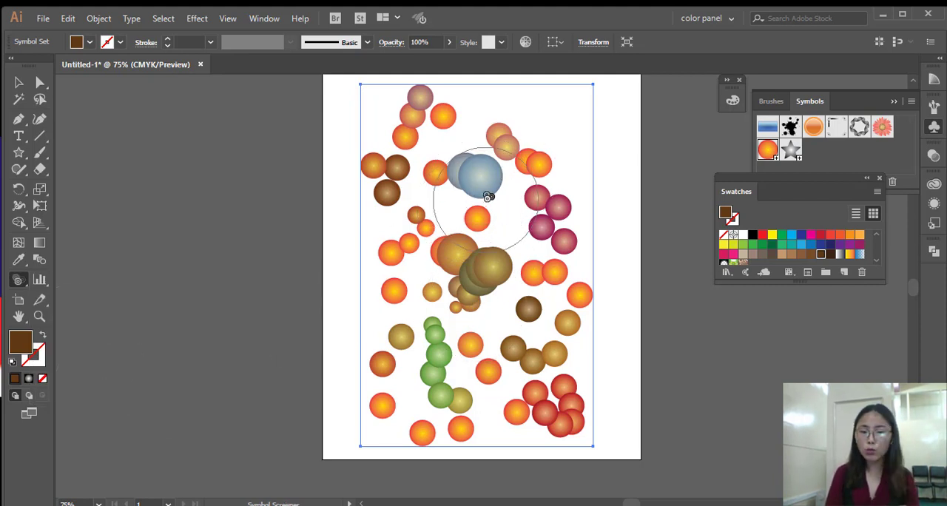
drag(492, 194, 493, 194)
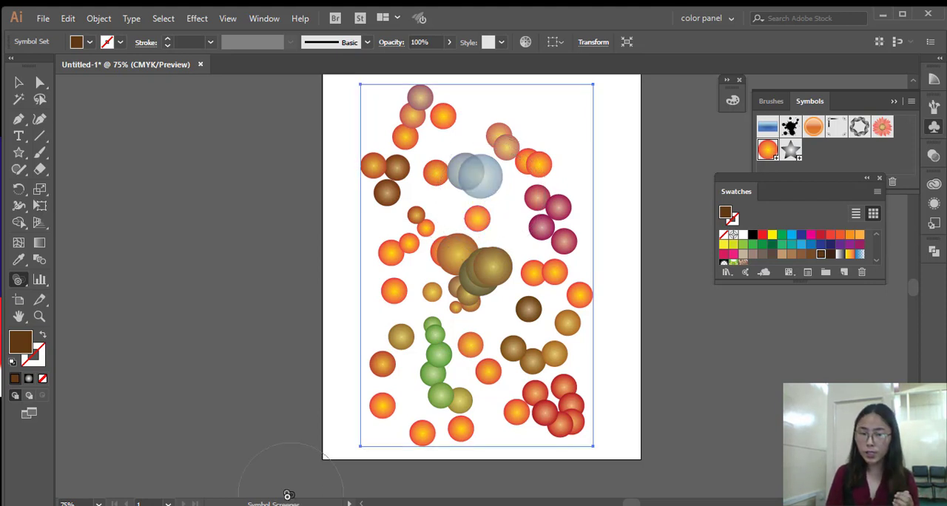
drag(490, 185, 485, 190)
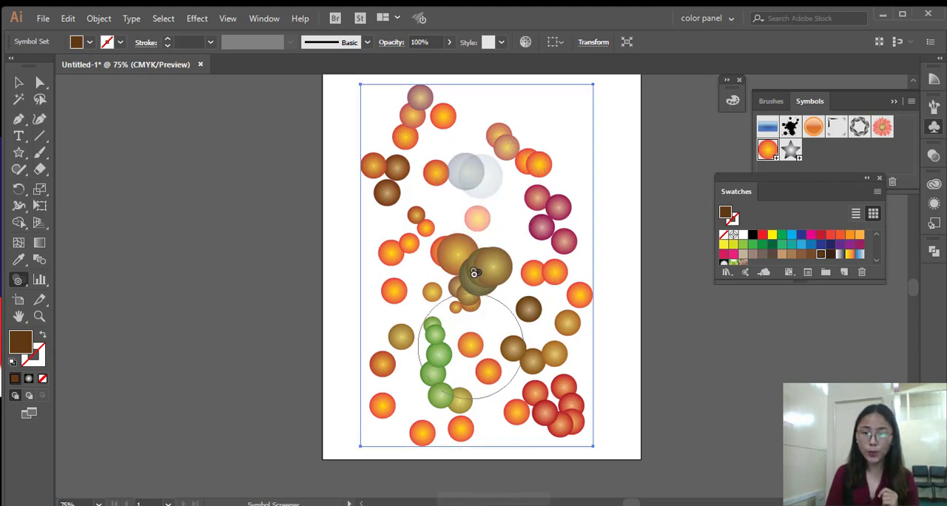
mouse_move(475, 268)
mouse_down()
mouse_move(475, 259)
mouse_move(477, 270)
mouse_up()
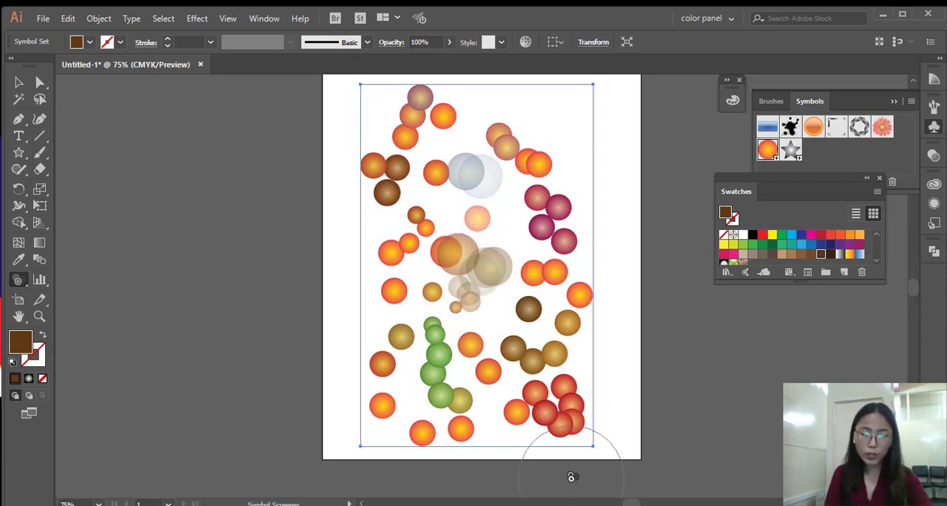
Restore the opacity of the central cluster and the large blue circles with the Symbol Screener tool.
key(alt)
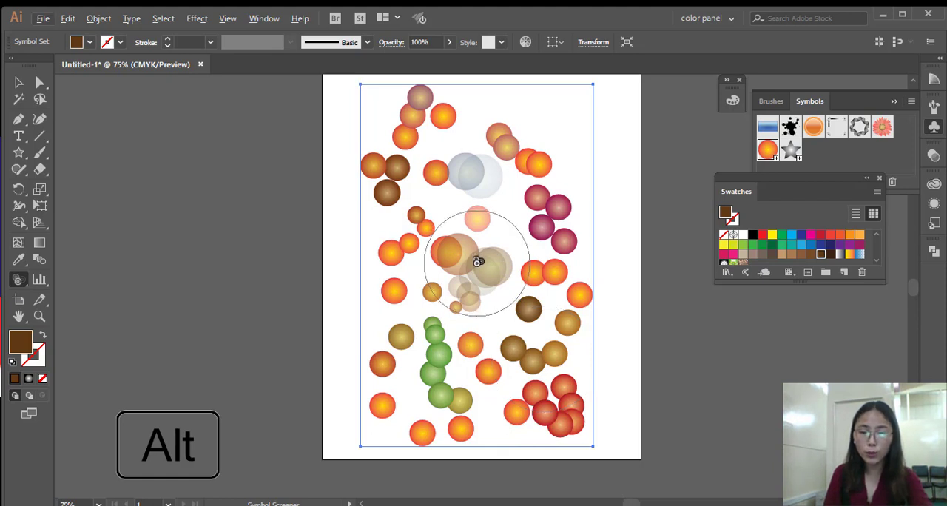
drag(479, 263, 465, 298)
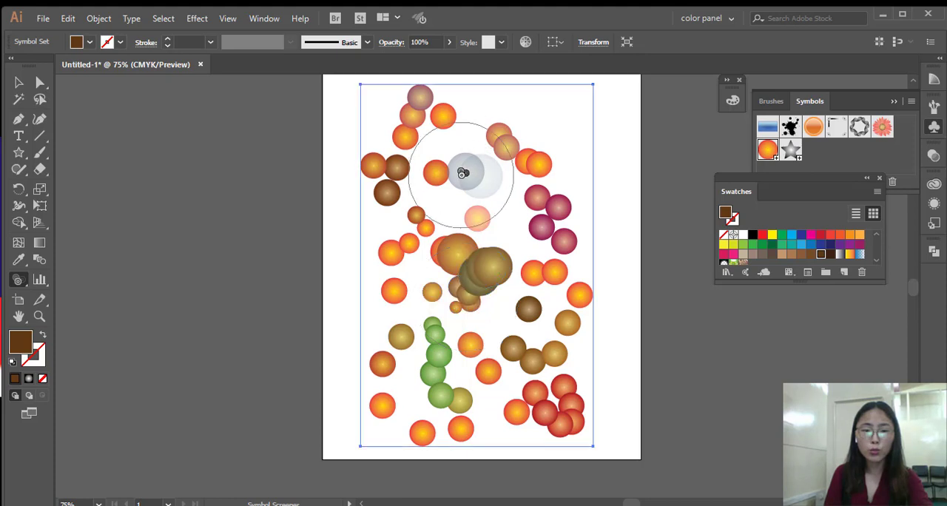
drag(463, 173, 467, 175)
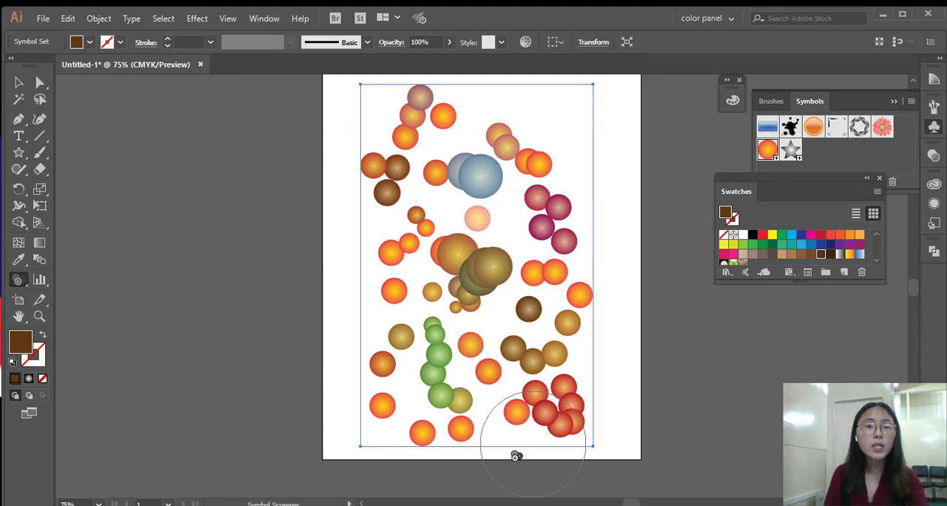
Switch to the Symbol Styler tool and display the available graphic styles.
click(23, 283)
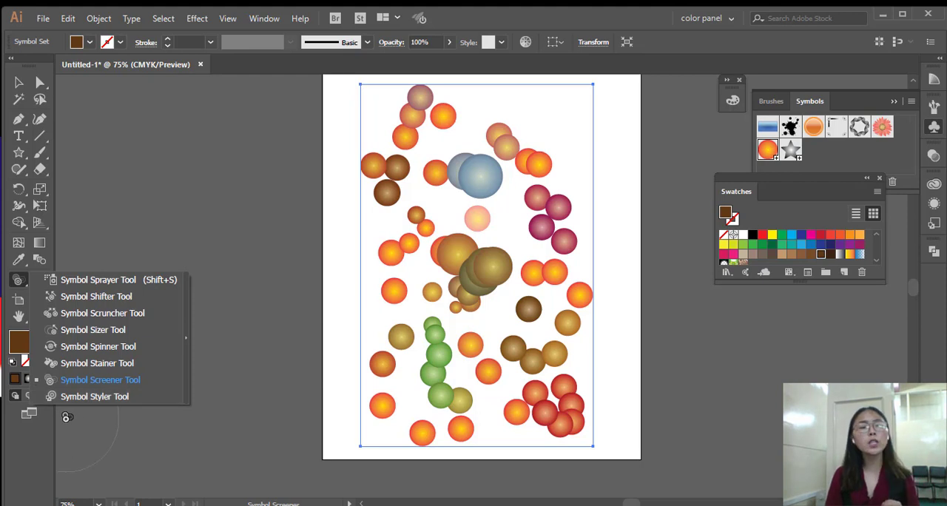
click(131, 401)
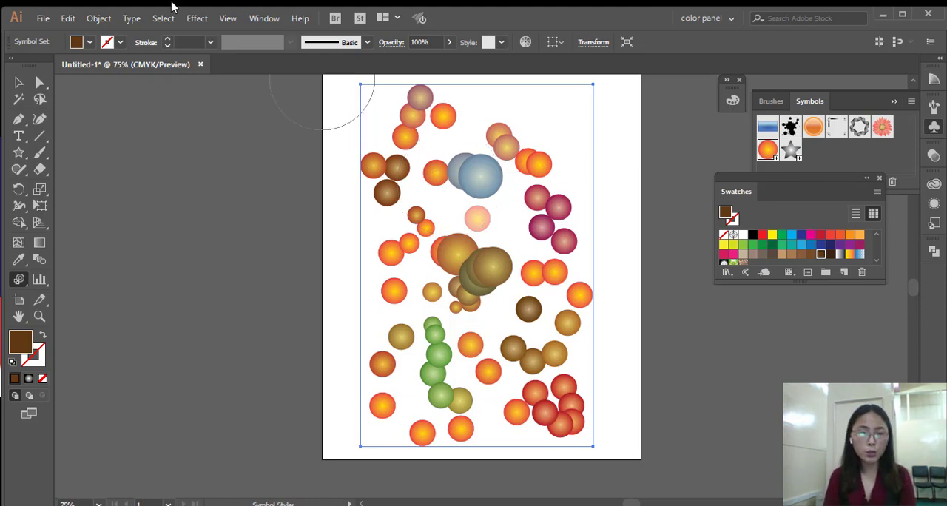
click(273, 19)
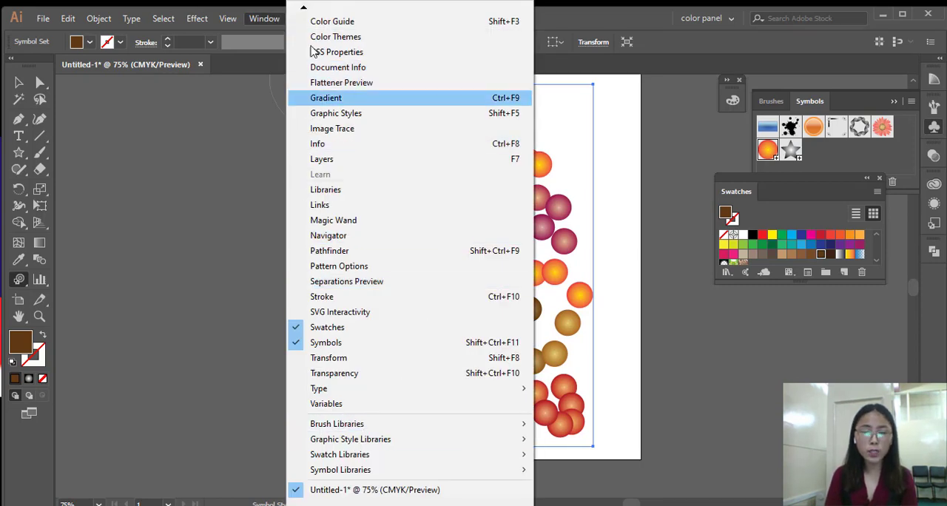
mouse_move(305, 10)
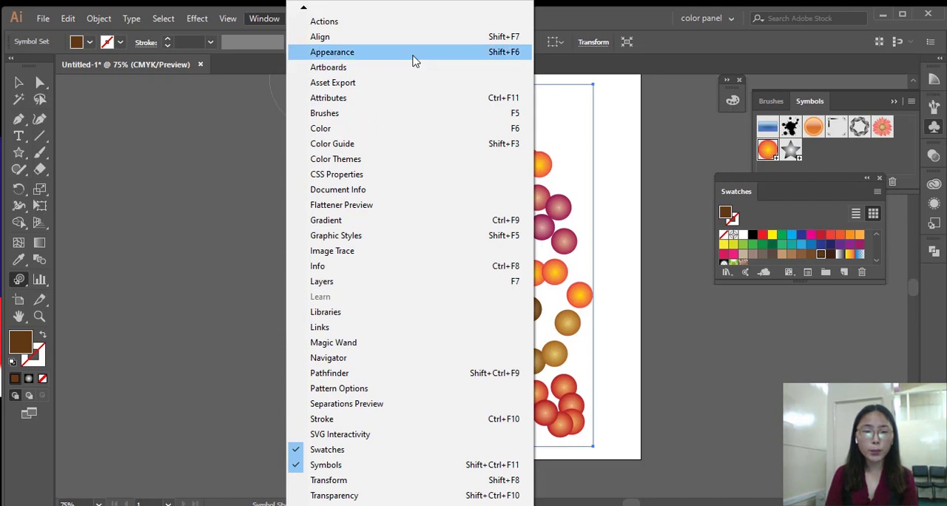
click(414, 61)
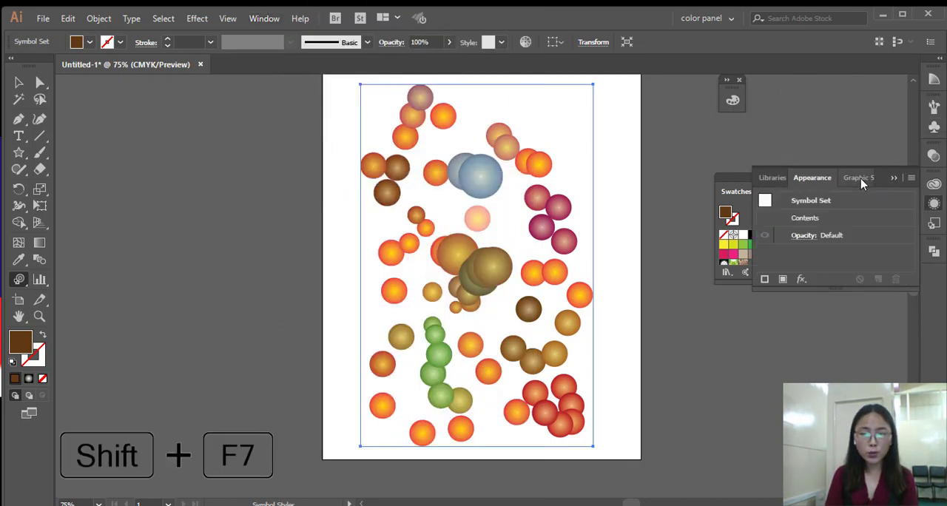
click(858, 179)
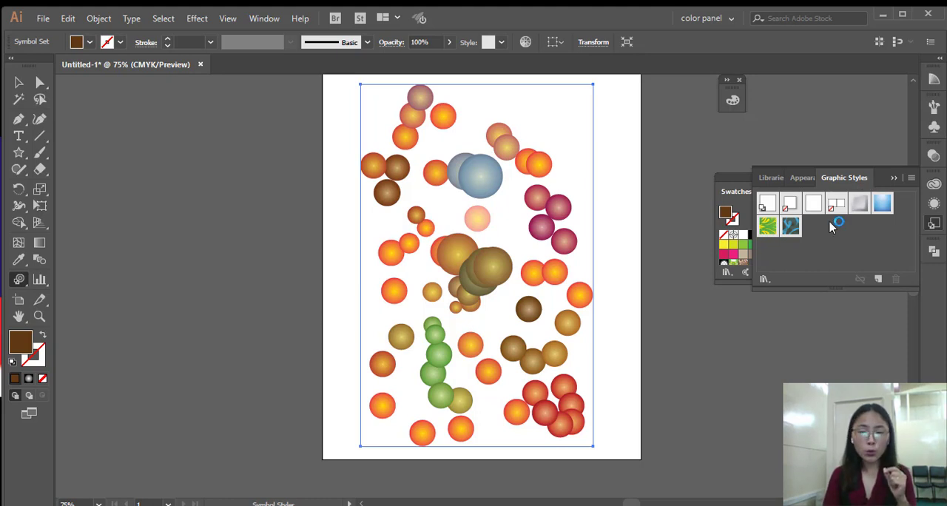
Apply the dark blue patterned graphic style to the large blue circles and the central brown cluster with the Symbol Styler tool.
click(793, 228)
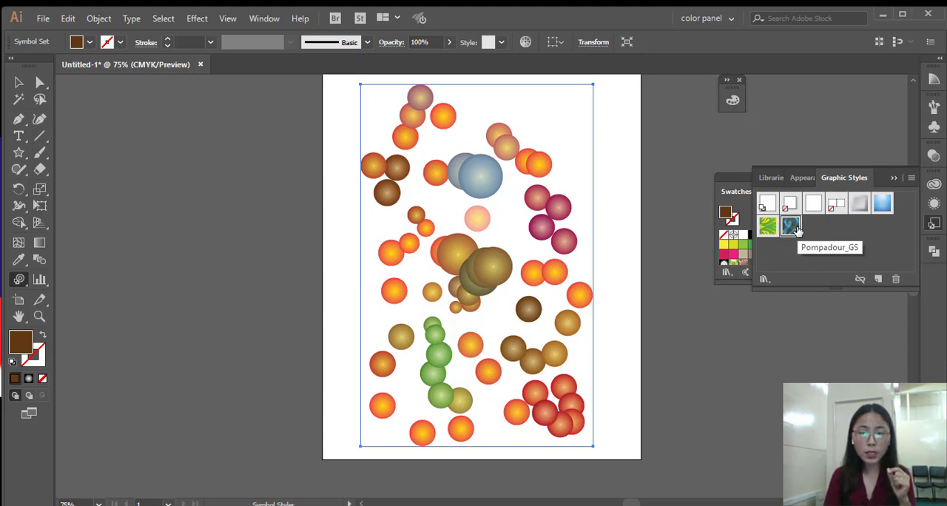
click(485, 164)
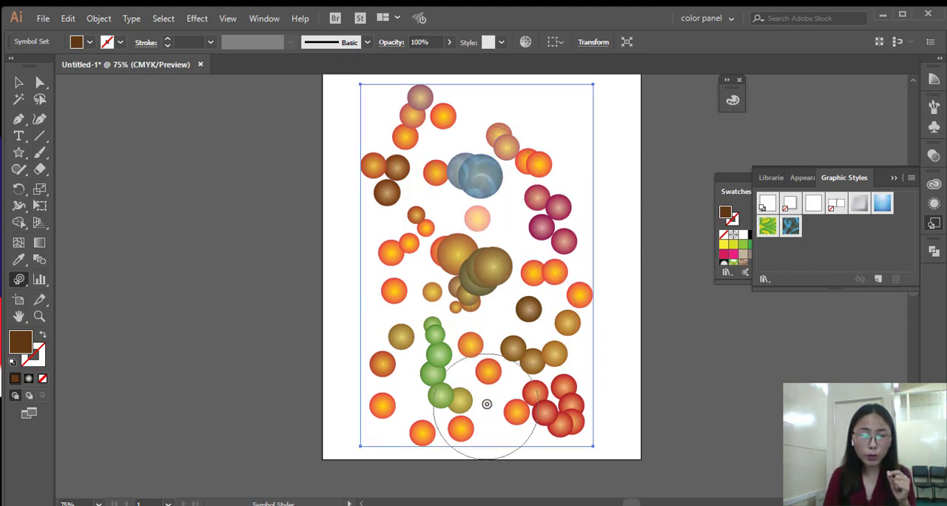
click(495, 282)
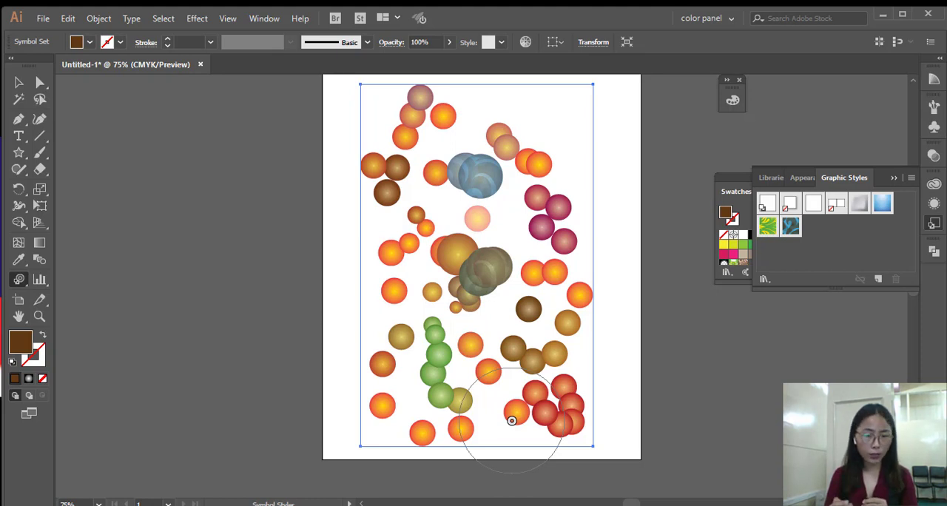
Collapse the graphic styles and close the floating swatches, colour and gradient panels to clear the workspace.
click(893, 178)
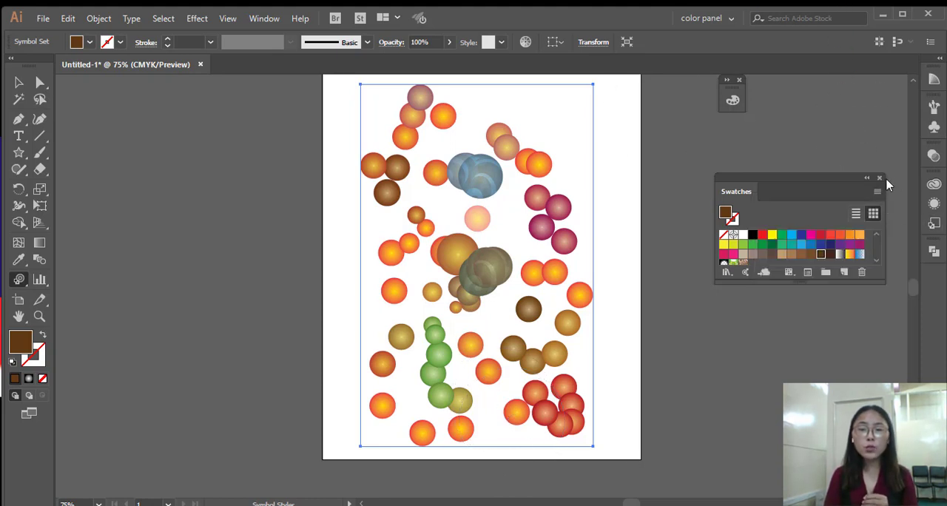
click(879, 178)
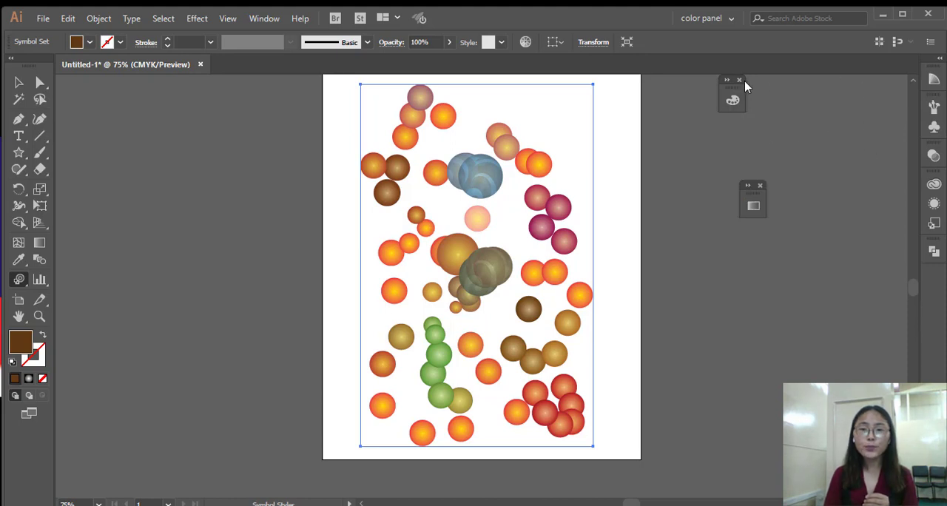
click(743, 81)
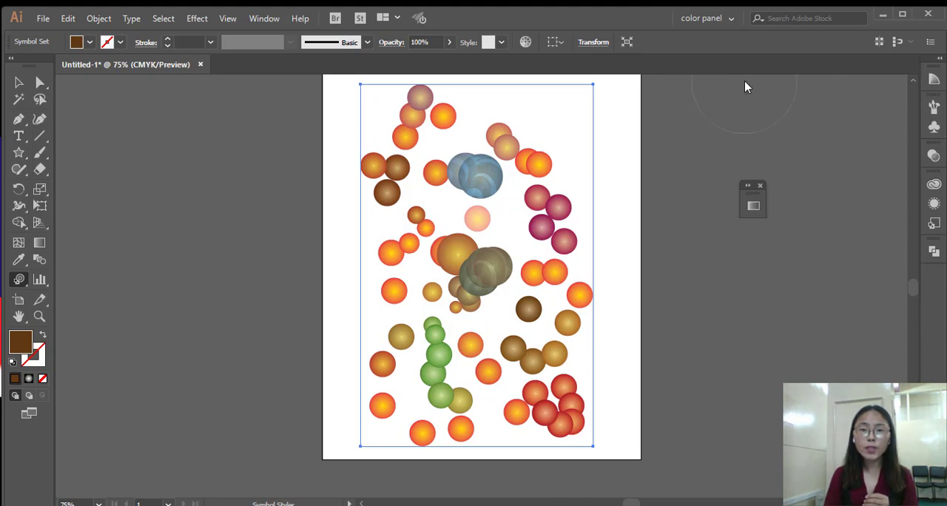
click(761, 185)
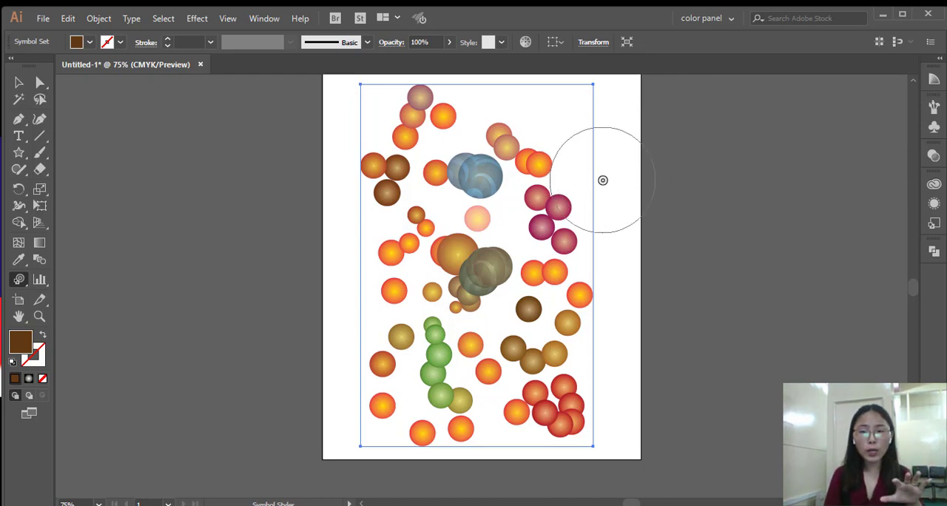
Replace the circles in the selected symbol set with the Gerbera symbol.
click(936, 129)
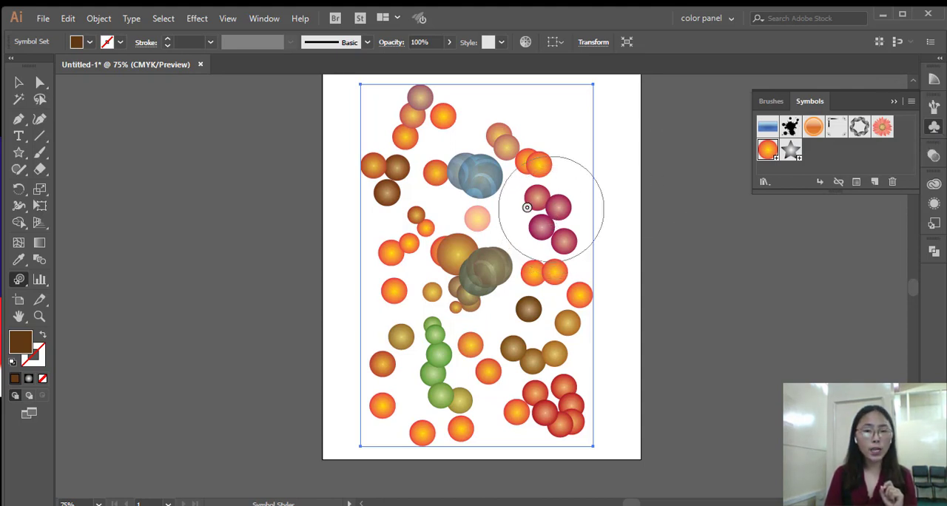
click(887, 133)
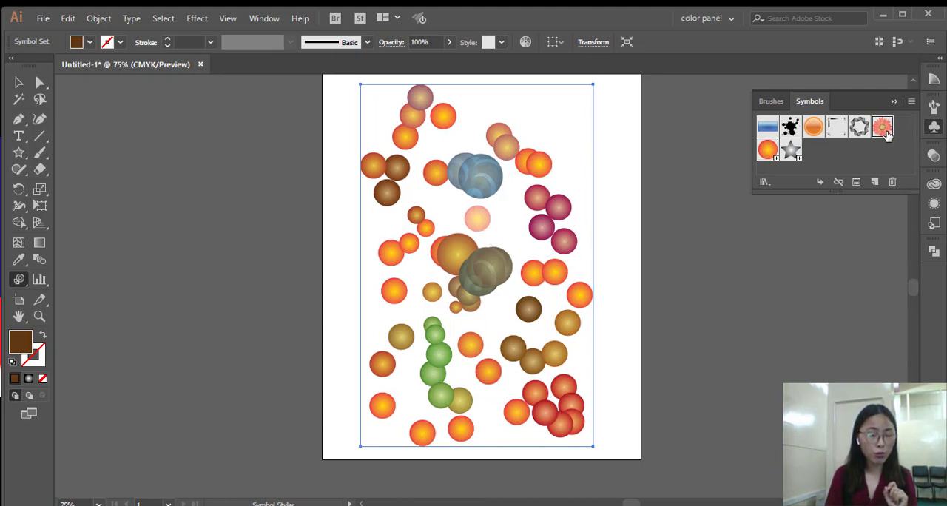
click(912, 103)
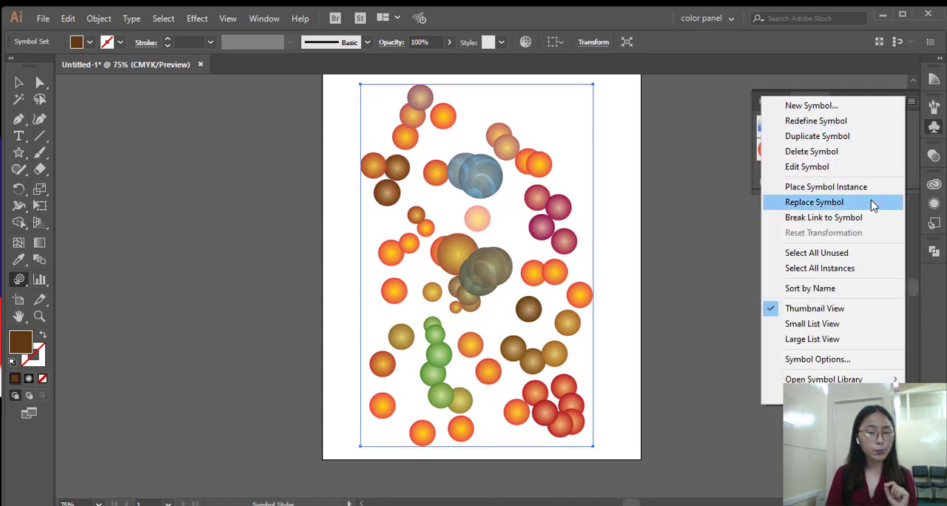
click(734, 236)
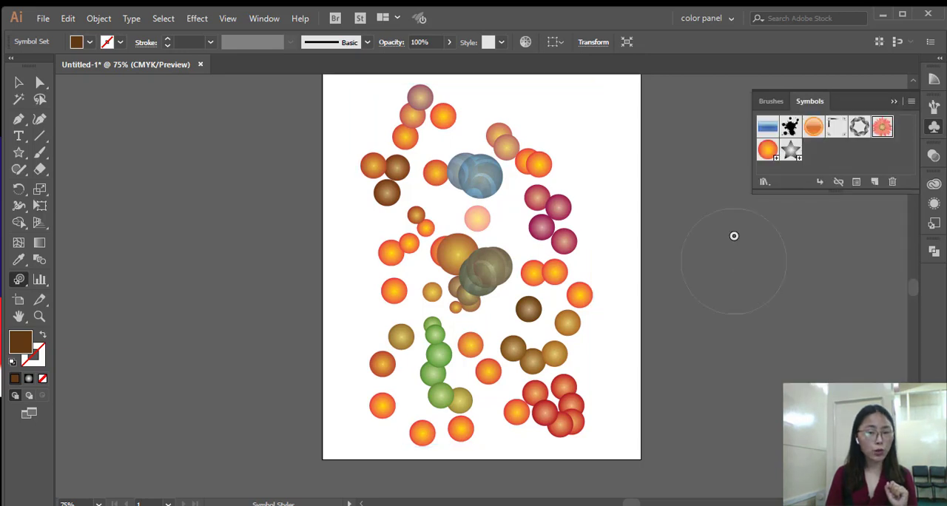
click(912, 101)
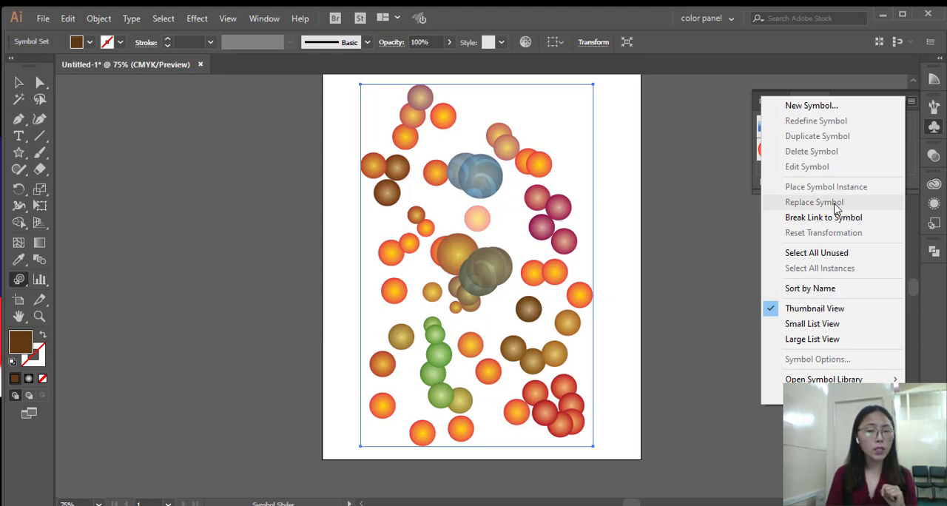
click(577, 218)
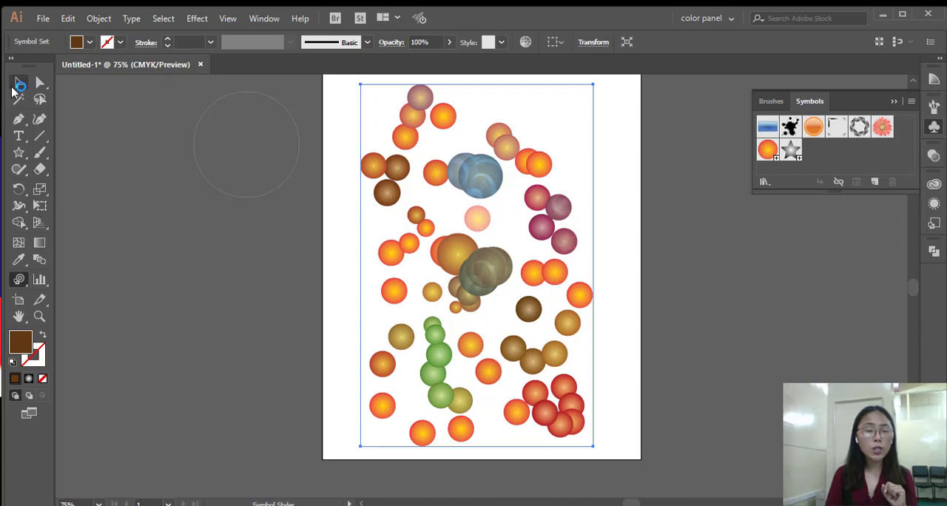
click(19, 83)
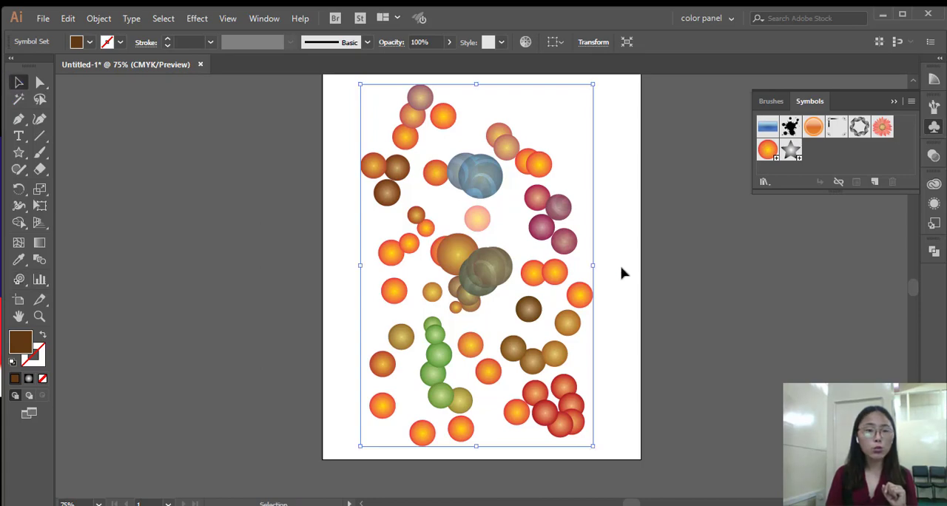
click(882, 128)
click(911, 102)
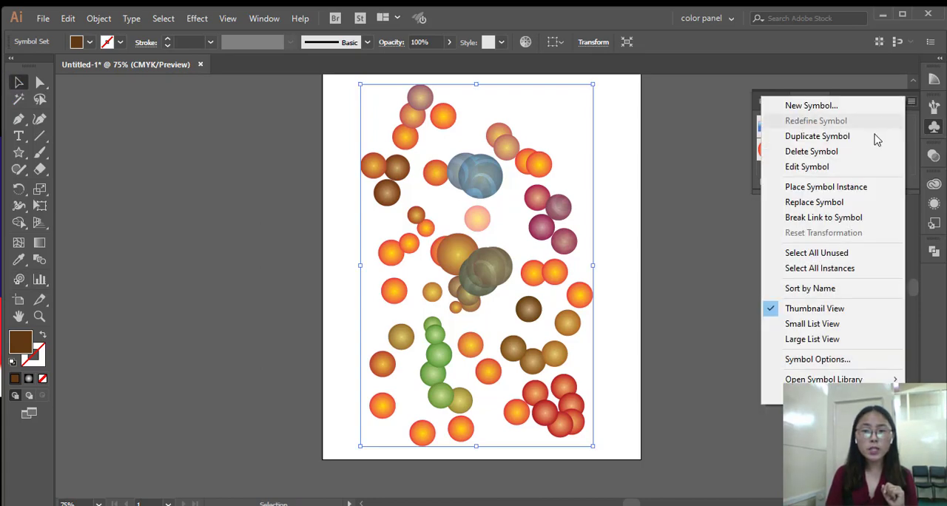
click(841, 202)
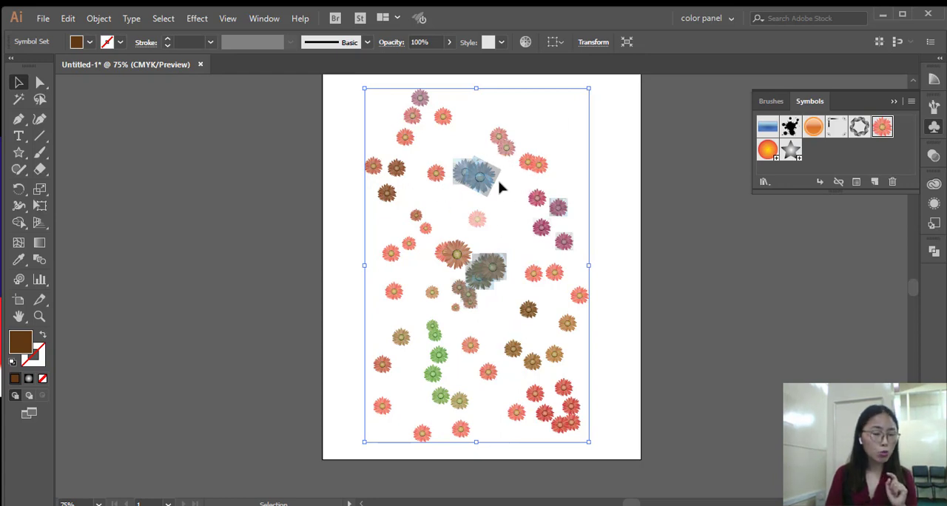
Undo the Gerbera replacement and the graphic styling, and replace the unstyled circles in the symbol set with the Gerbera symbol.
key(ctrl)
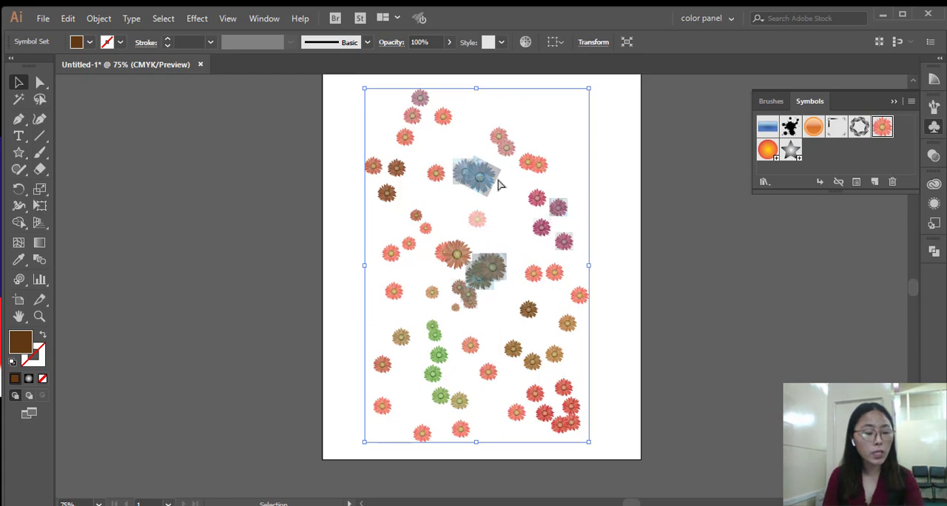
key(ctrl+z)
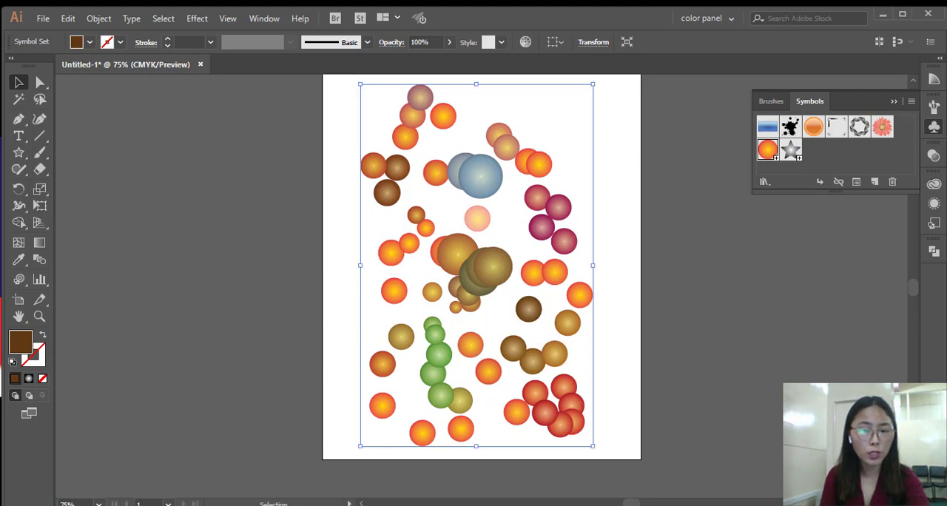
click(884, 128)
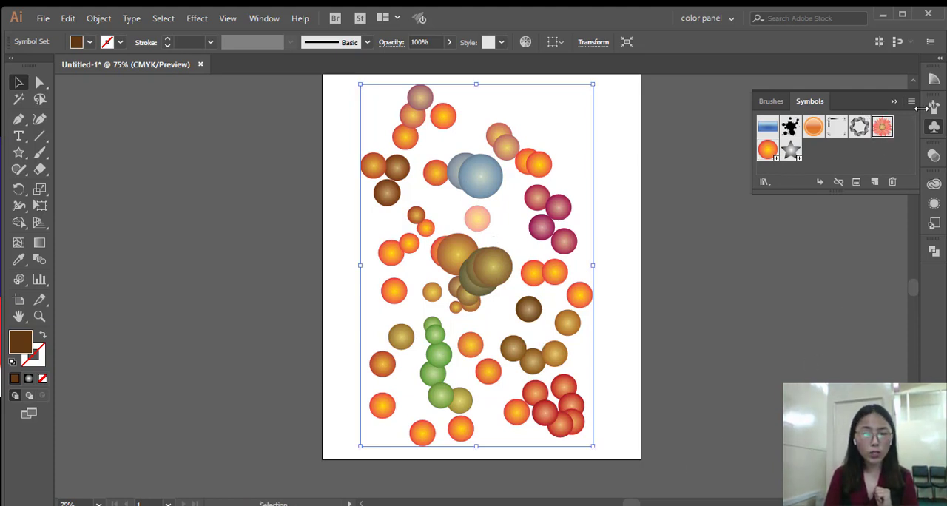
click(914, 104)
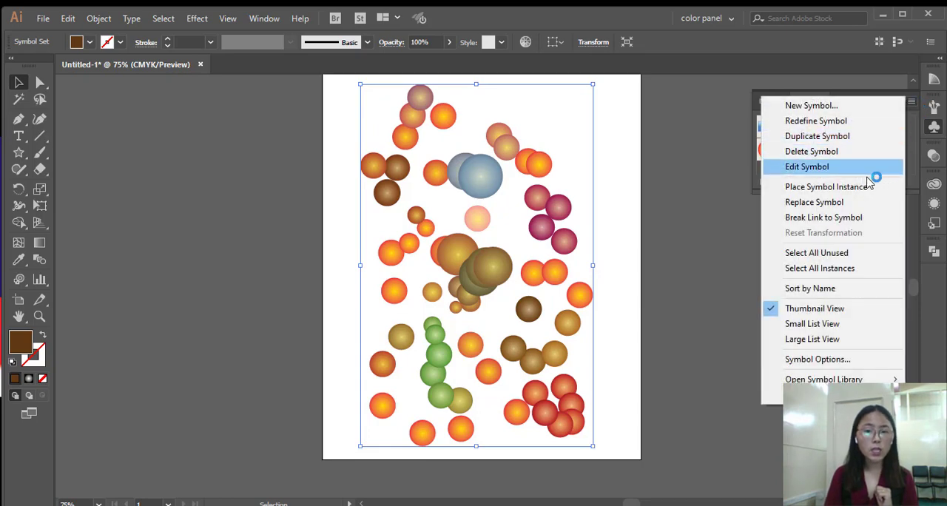
click(851, 203)
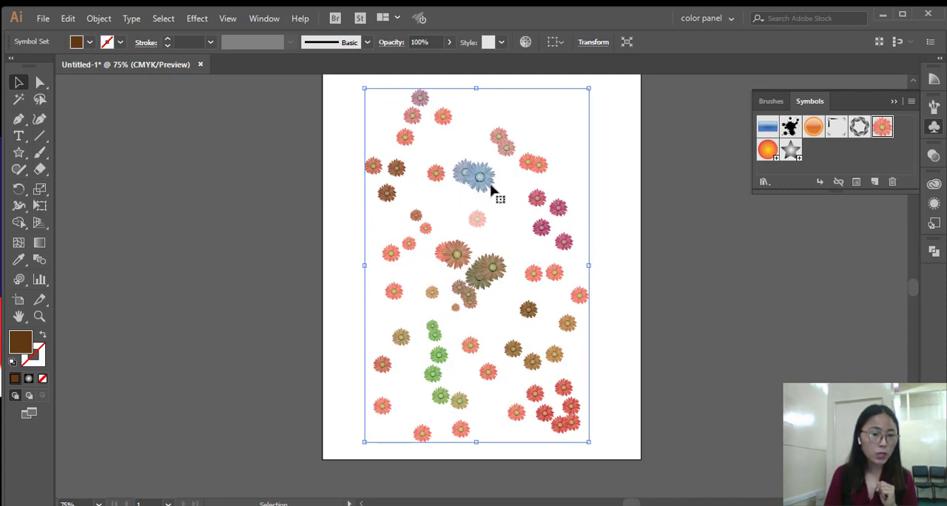
Choose a bright red fill colour and stain the large blue flowers with the Symbol Stainer tool.
mouse_move(19, 280)
mouse_down()
mouse_move(95, 338)
mouse_move(94, 363)
mouse_up()
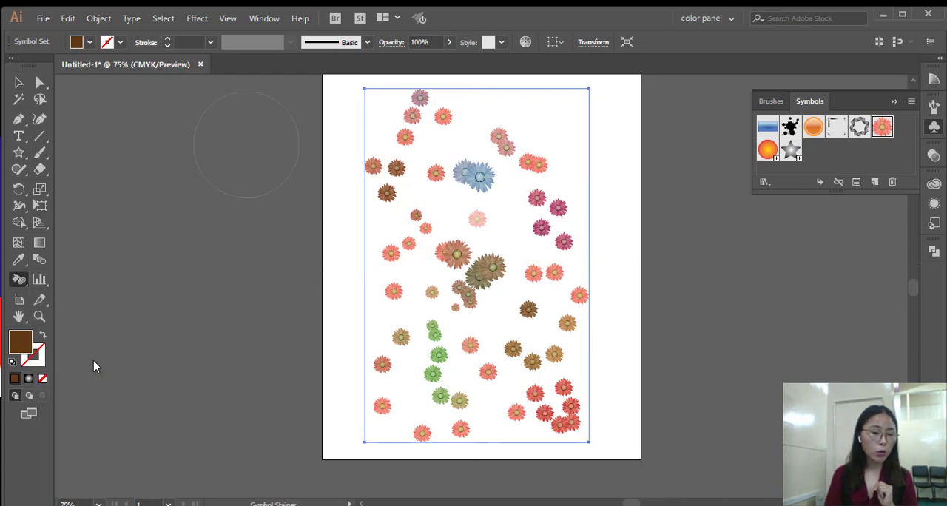
double_click(25, 350)
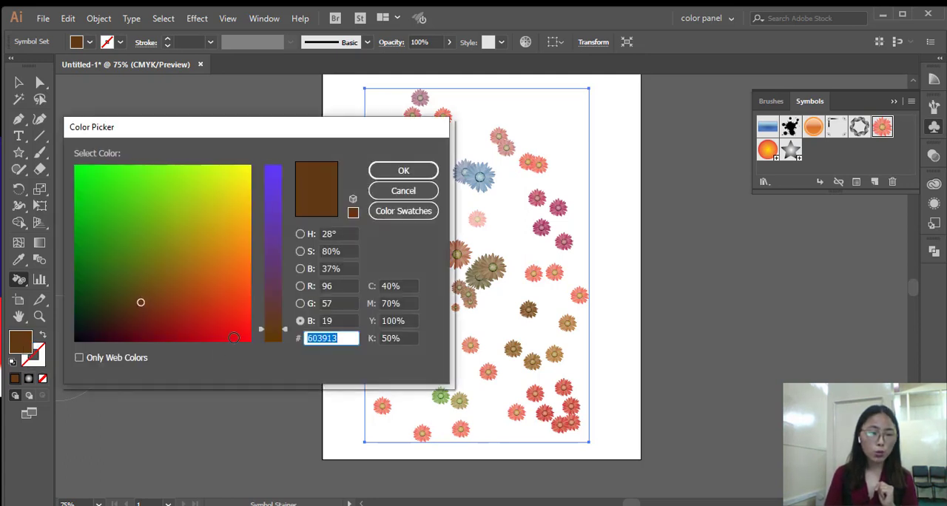
click(233, 337)
click(403, 191)
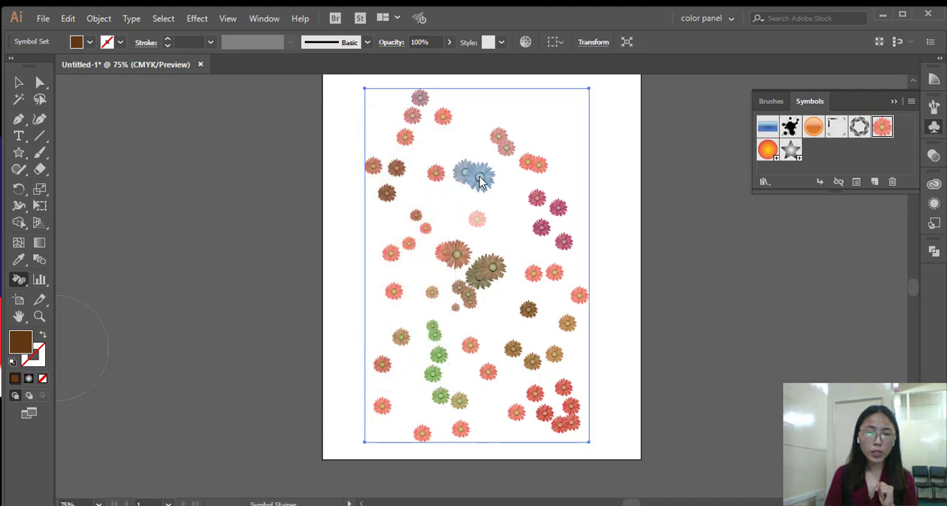
drag(482, 182, 480, 190)
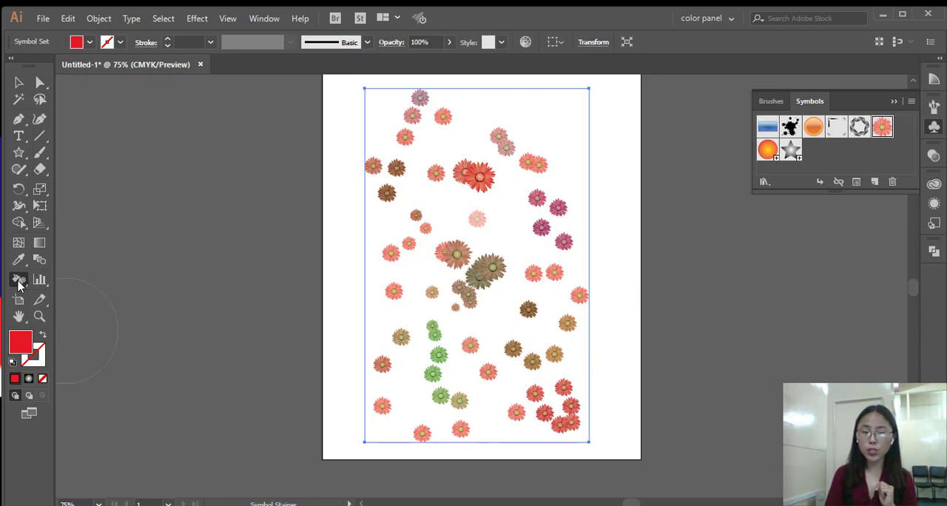
Undo the red staining of the large flowers, the fill colour change and the Gerbera replacement.
key(ctrl)
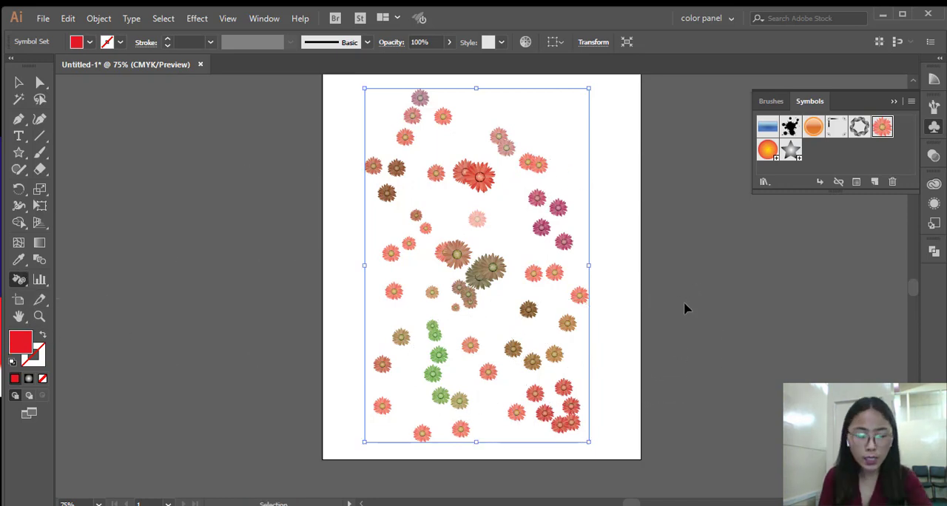
key(ctrl+z)
key(ctrl+z)
key(ctrl+z)
key(ctrl+z)
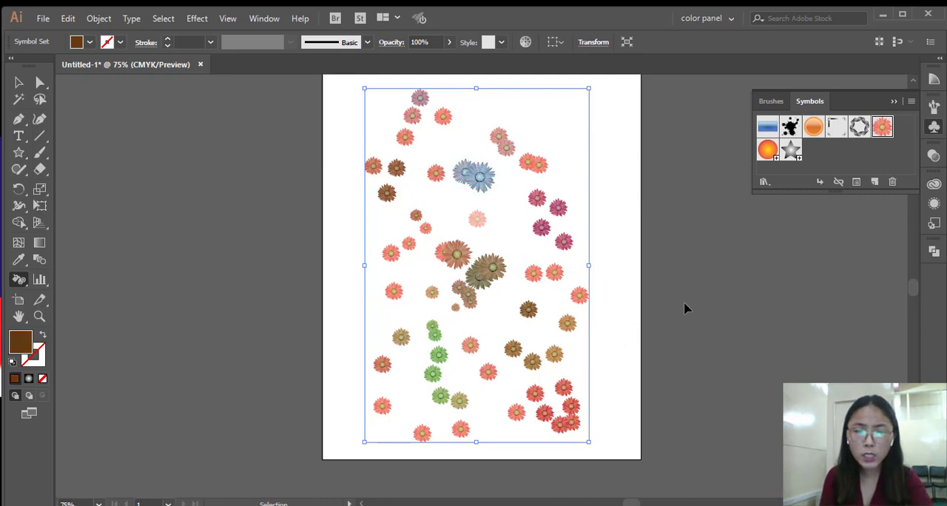
key(ctrl+z)
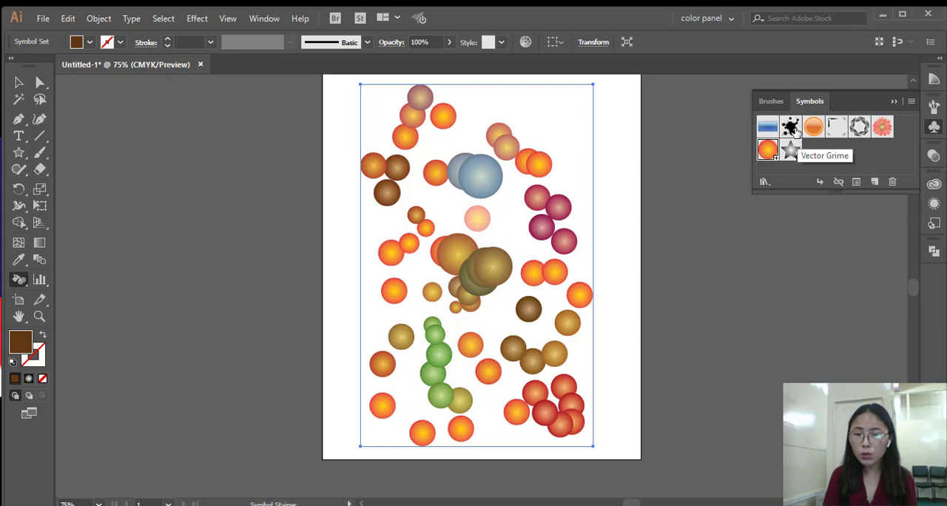
click(911, 103)
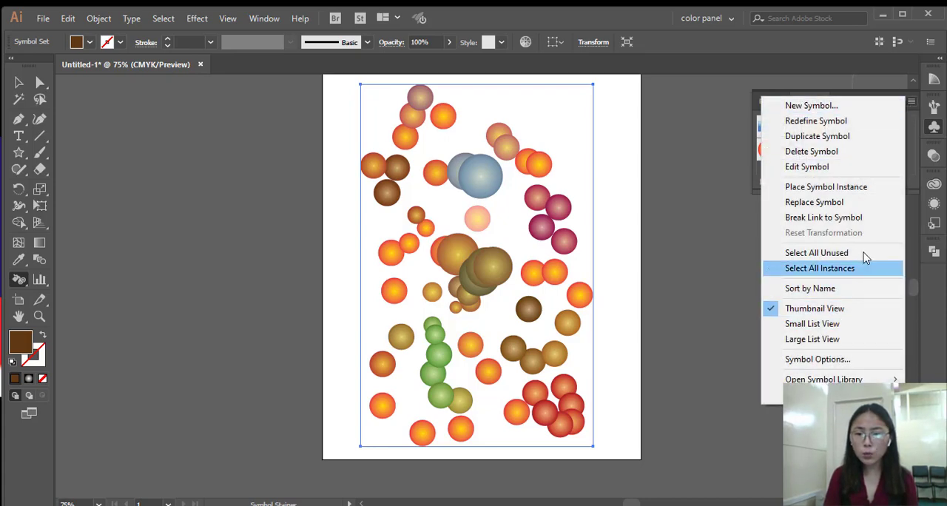
click(847, 172)
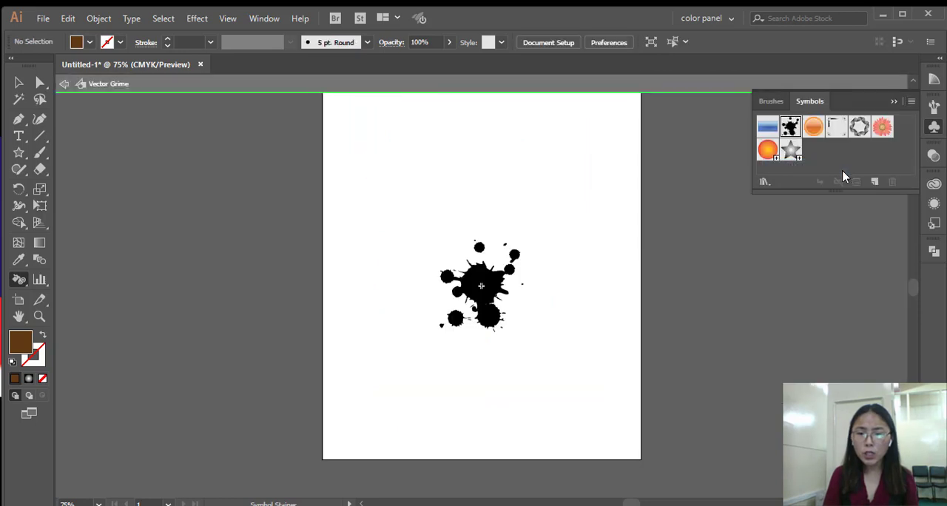
key(Escape)
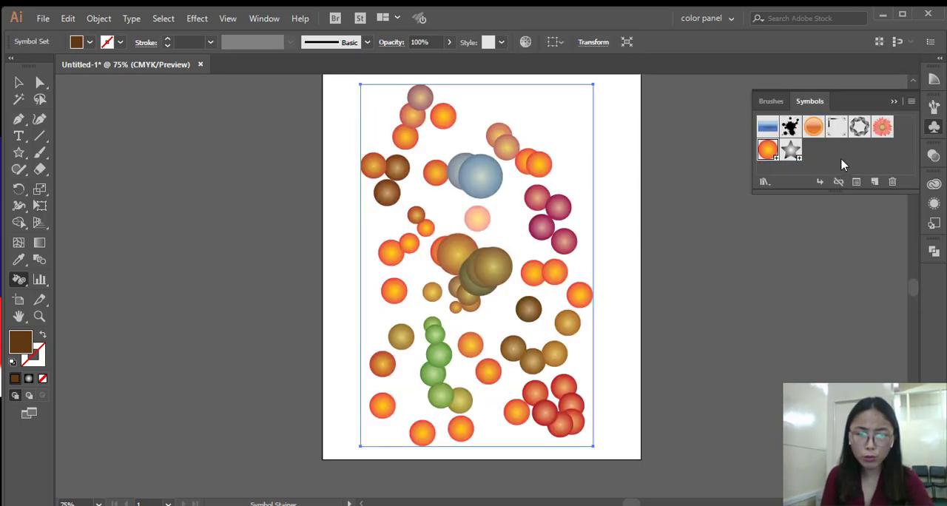
Try replacing the circles in the symbol set with the Vector Grime symbol, and undo the replacement.
click(911, 101)
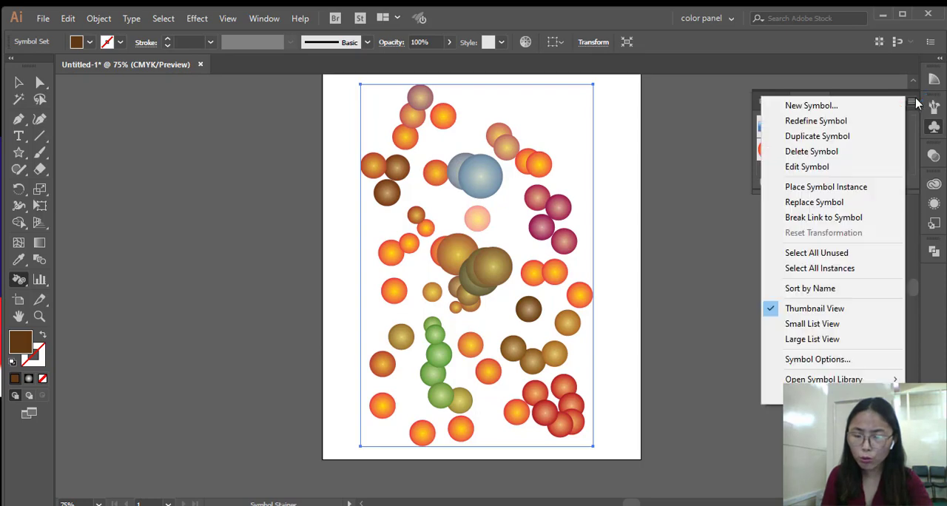
click(814, 202)
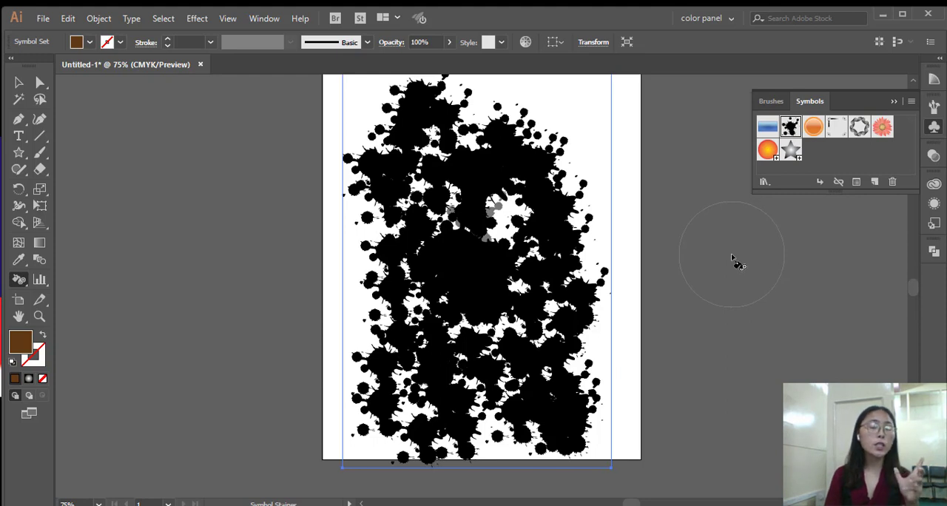
key(ctrl)
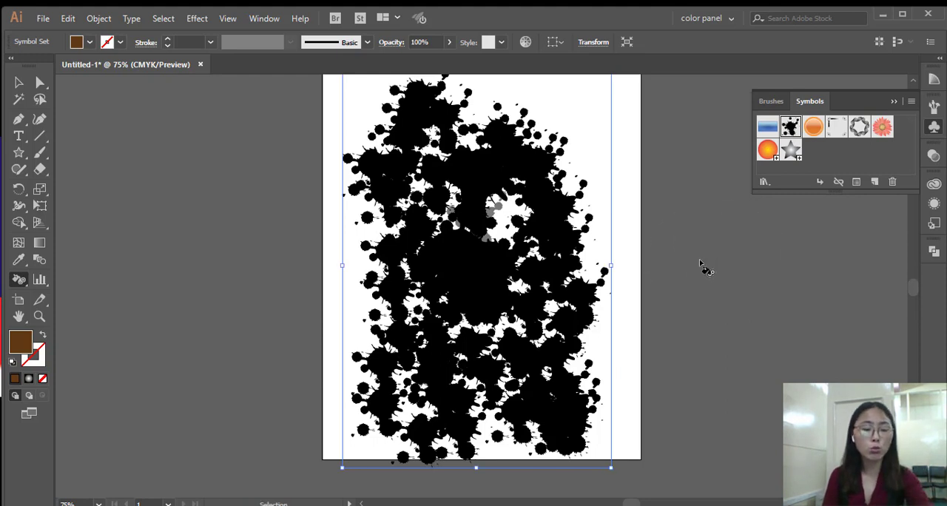
key(ctrl+z)
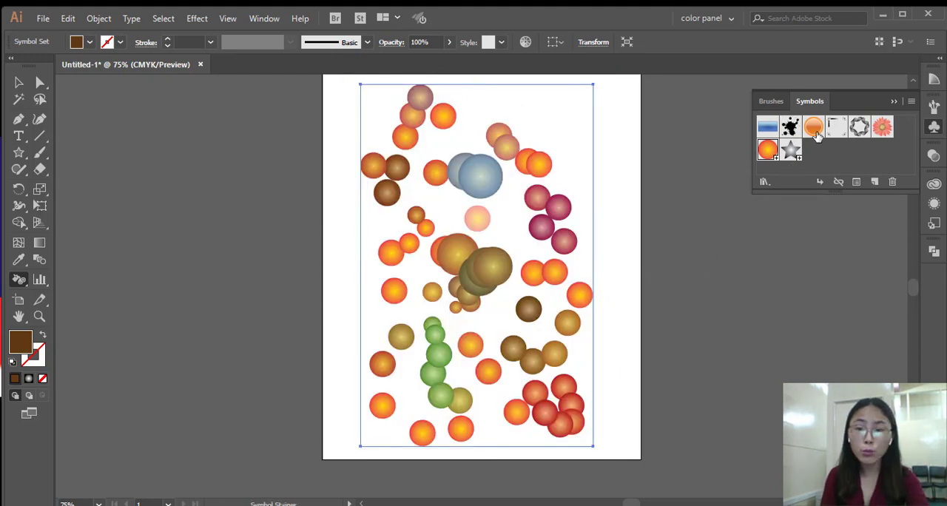
Try replacing the circles in the symbol set with the grey star symbol, and undo the replacement.
click(798, 152)
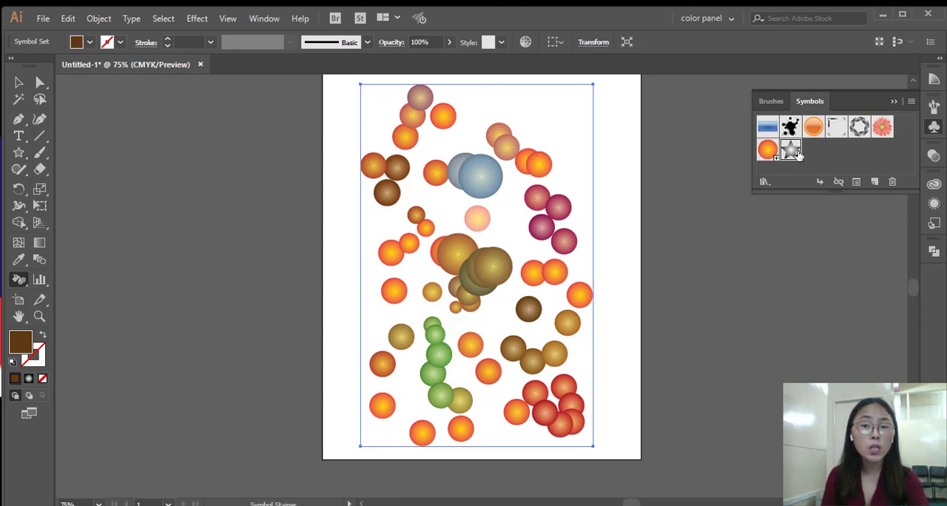
click(910, 102)
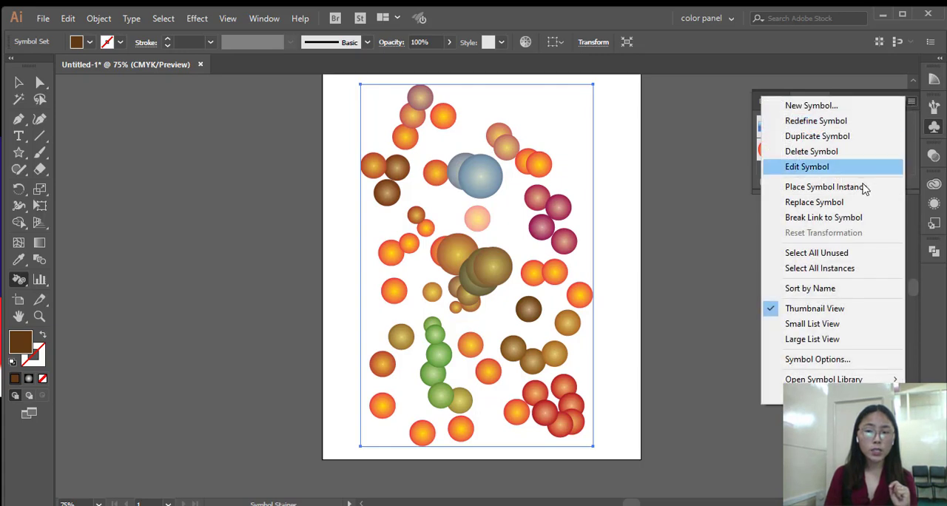
click(839, 205)
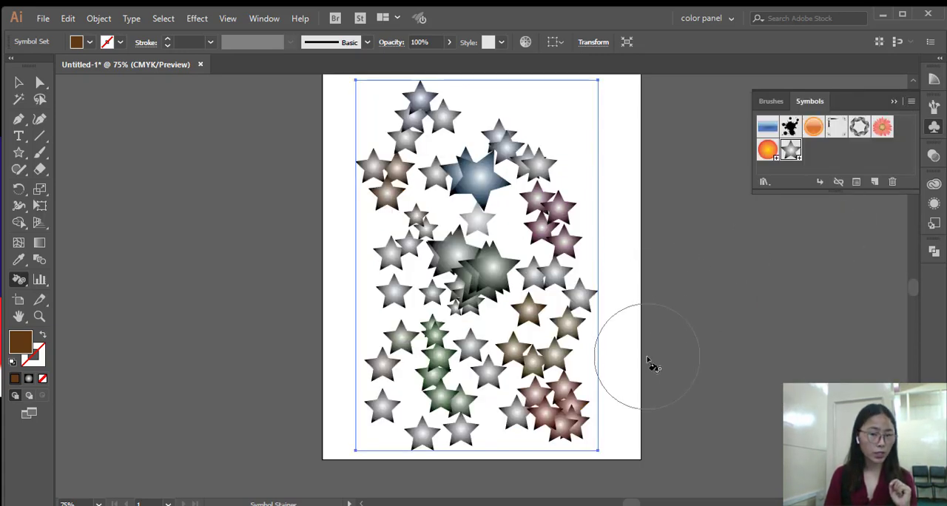
key(ctrl+z)
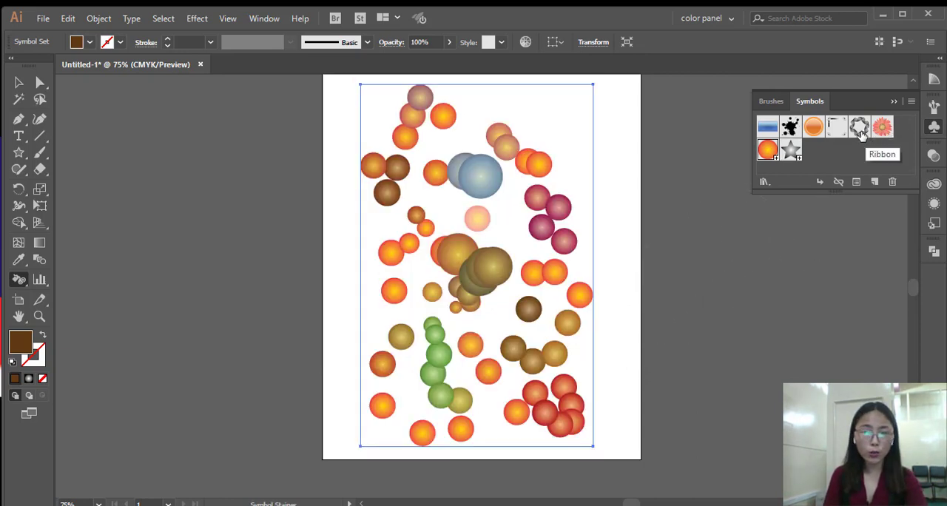
Replace the circles in the symbol set with the Ribbon symbol.
click(910, 101)
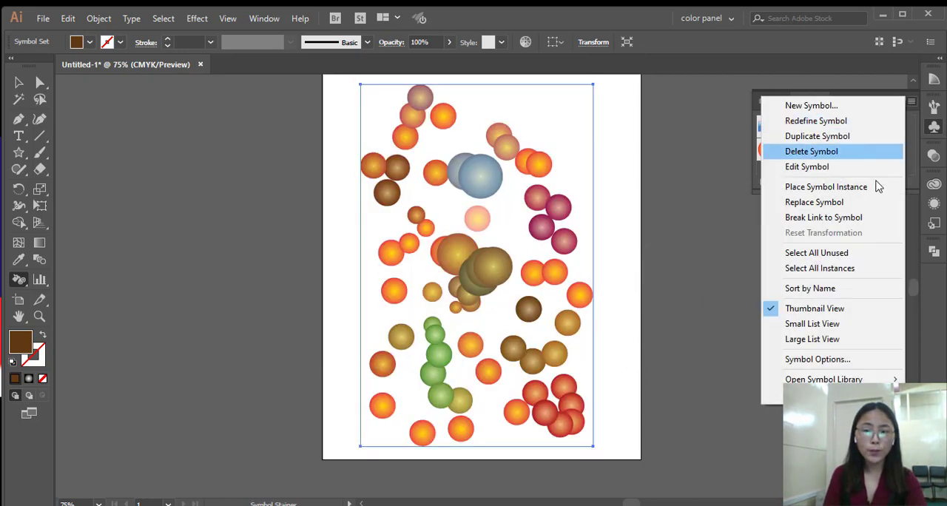
click(872, 208)
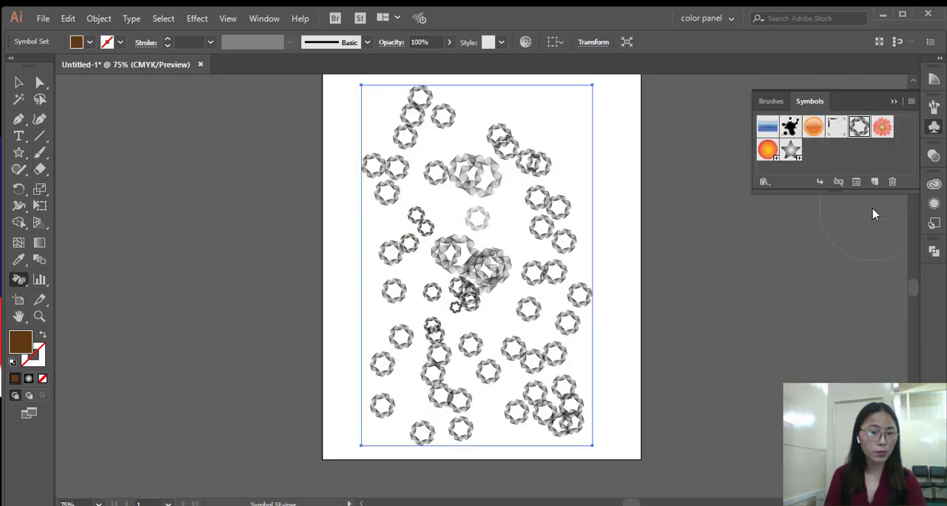
Replace the ribbons in the symbol set with the Gerbera symbol and switch to the Selection tool.
click(881, 133)
click(912, 102)
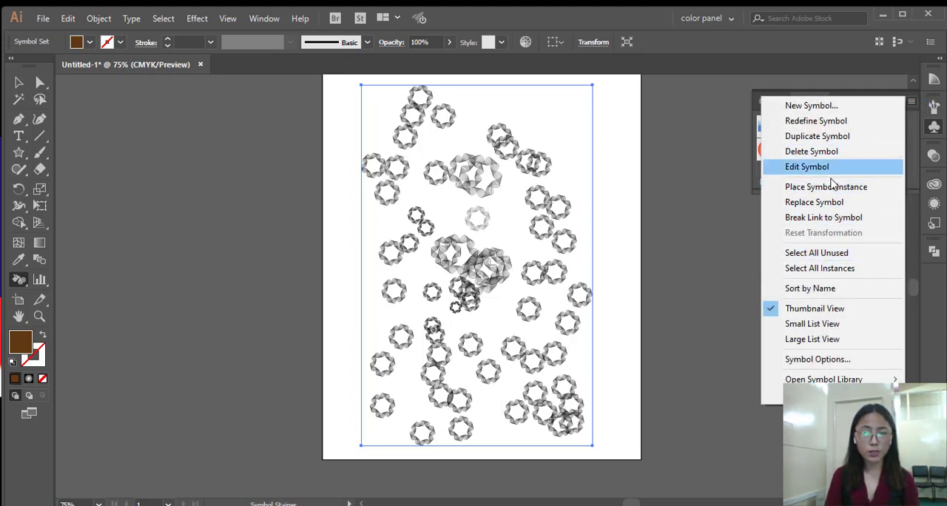
click(823, 206)
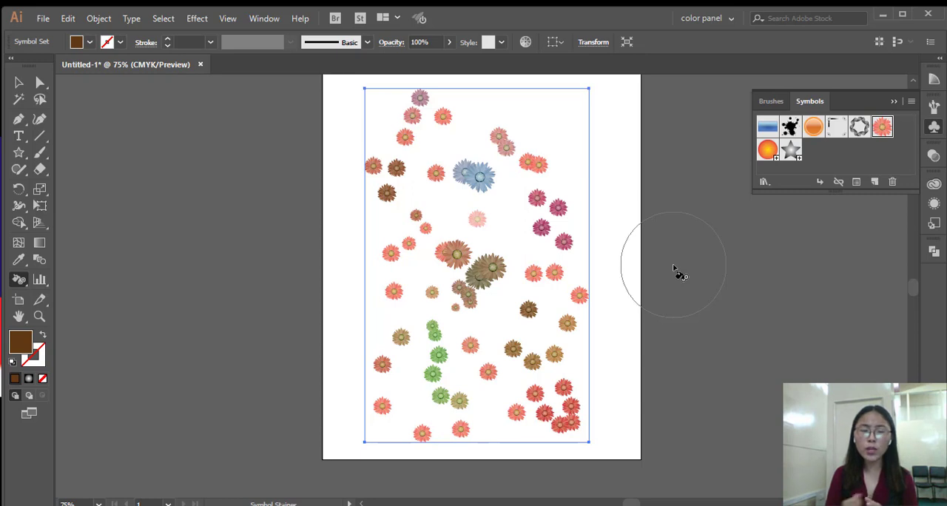
click(18, 82)
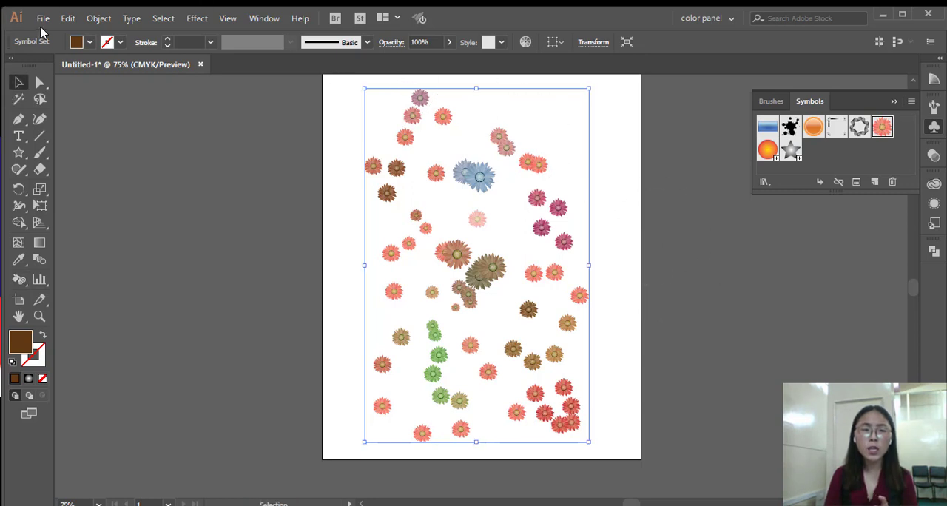
Check the Show Indic Options setting in the Type preferences and accept the preferences.
click(67, 18)
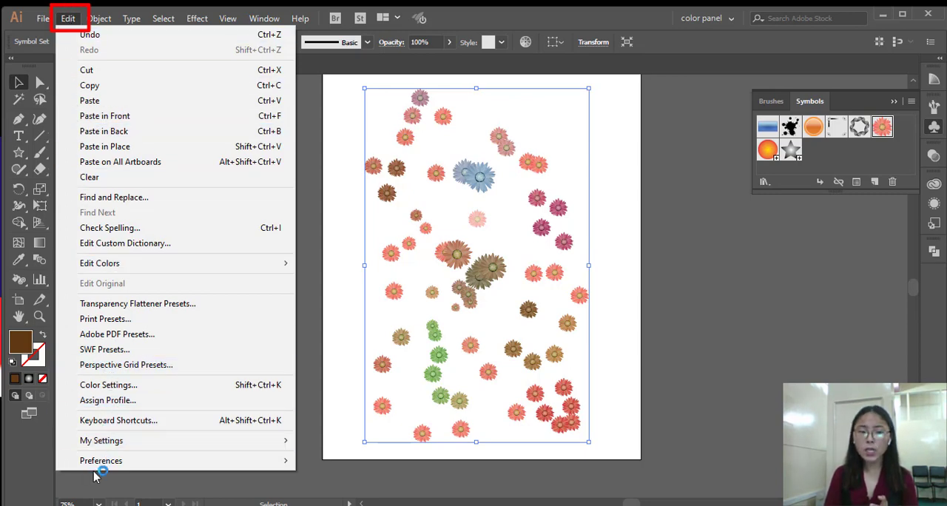
mouse_move(164, 465)
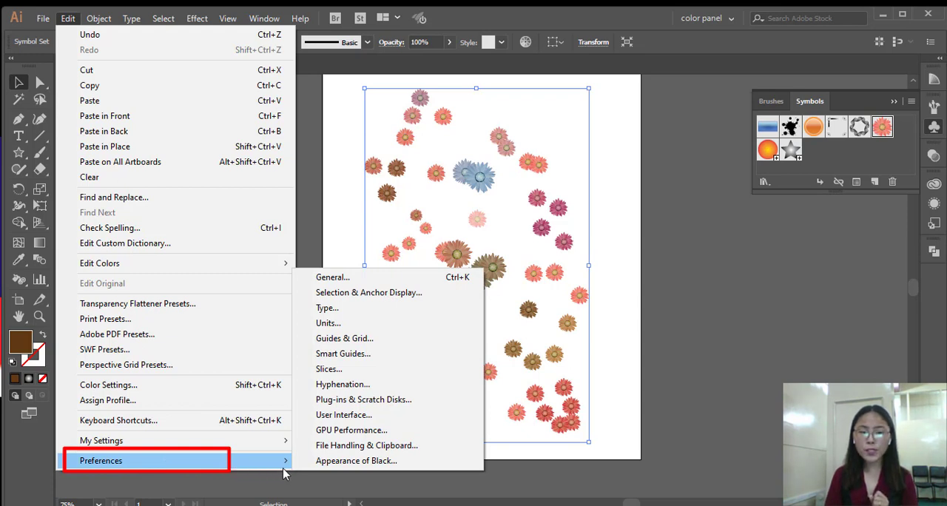
click(397, 317)
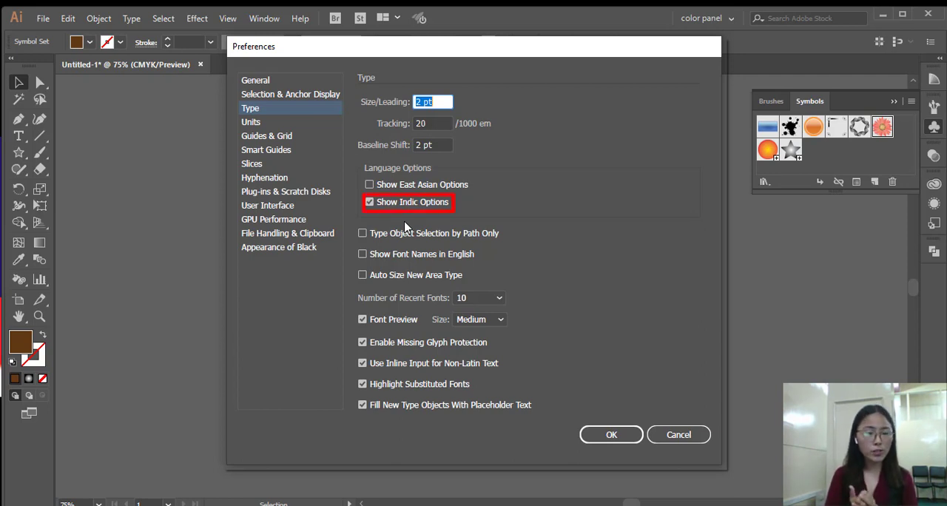
click(596, 438)
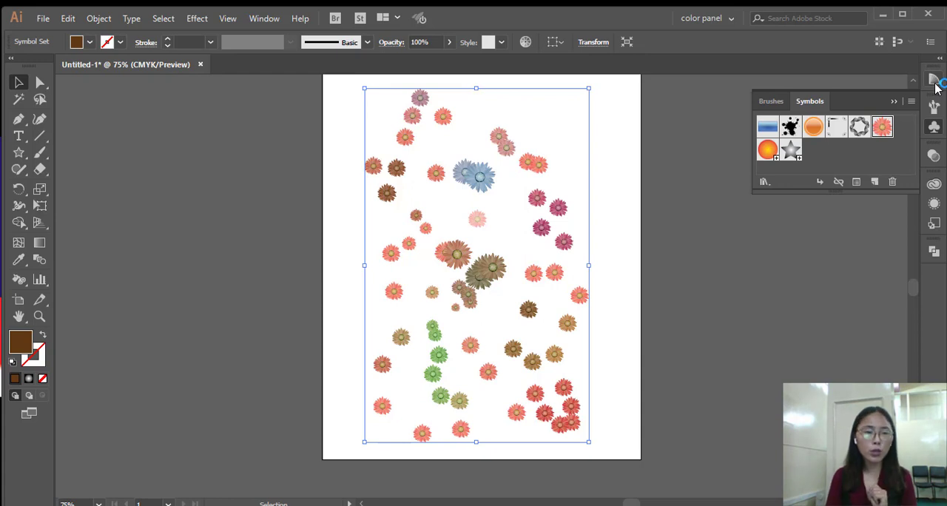
Reopen the Type preferences to review the language options and dismiss them without changes.
click(67, 19)
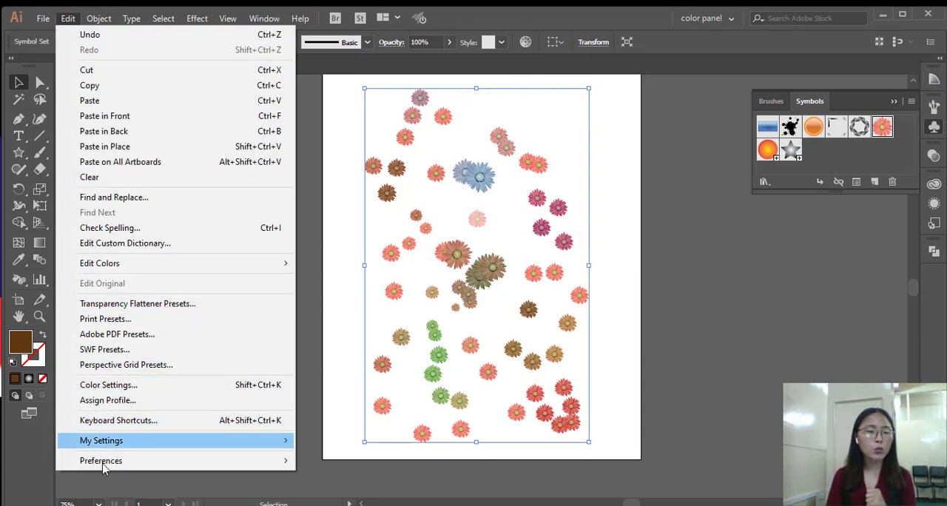
mouse_move(104, 461)
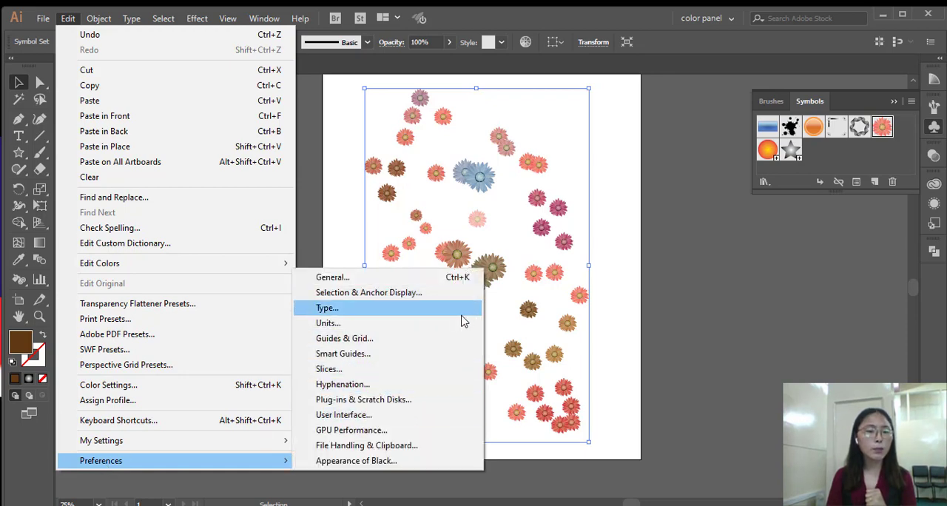
click(461, 313)
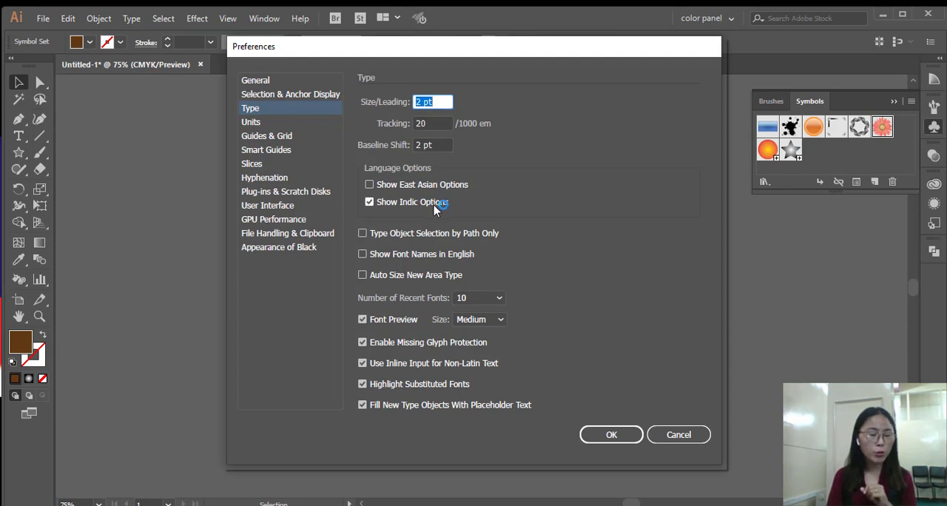
click(664, 440)
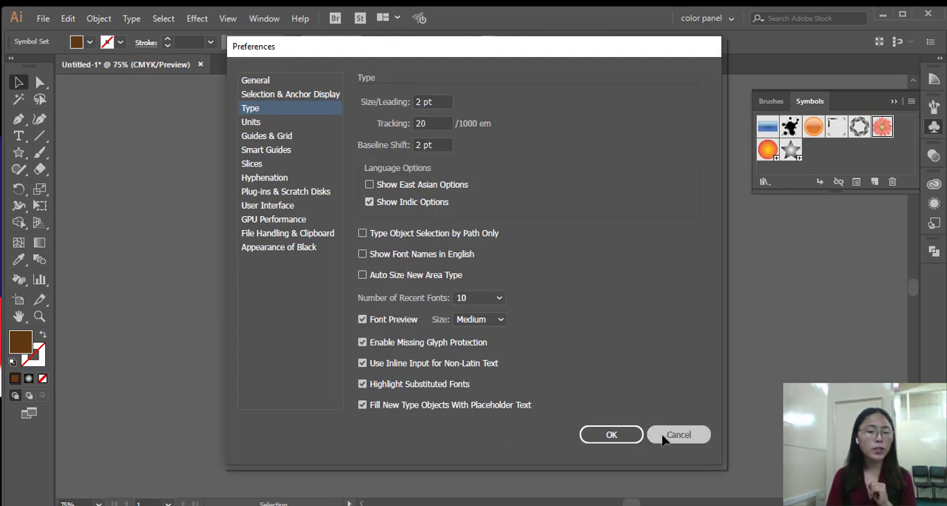